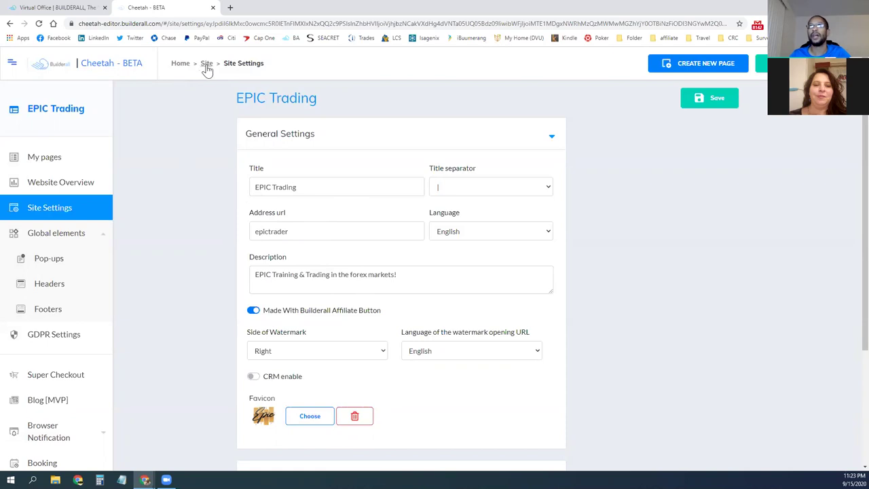
Open the EPIC TRADING page of the site in the page editor and skip the introductory tour.
{"action": "left_click", "coordinate": [206, 64]}
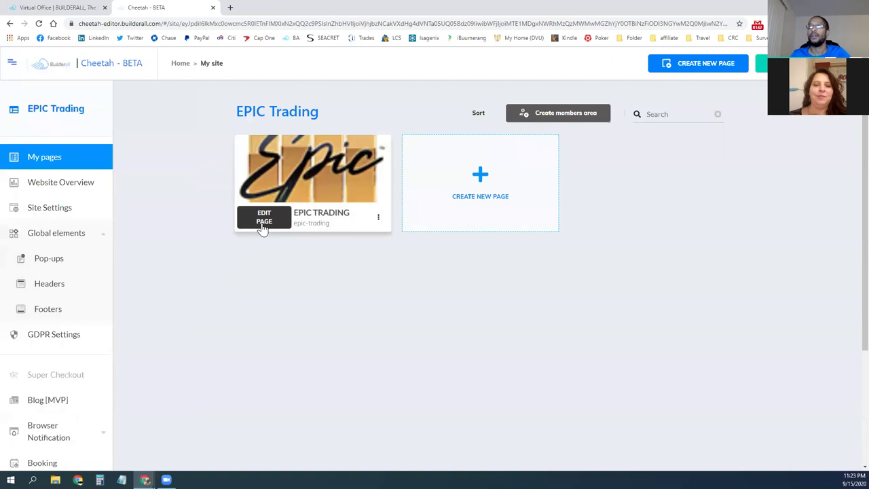
{"action": "left_click", "coordinate": [264, 219]}
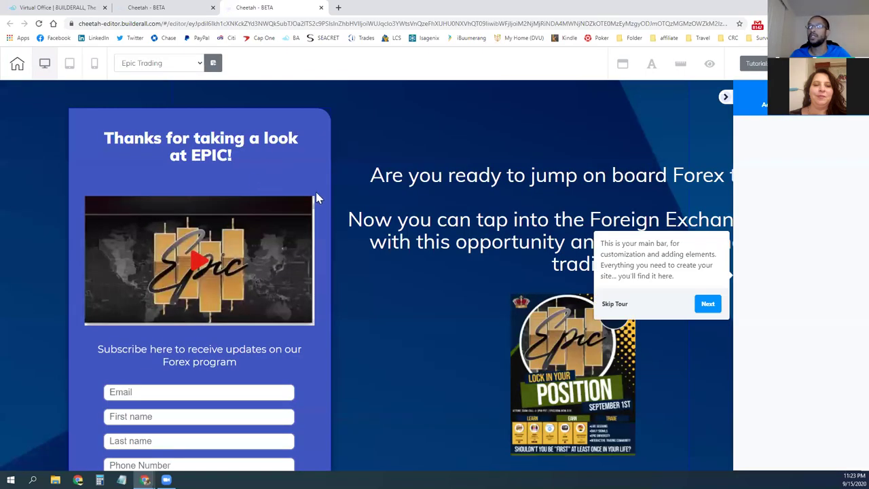
{"action": "left_click", "coordinate": [619, 305]}
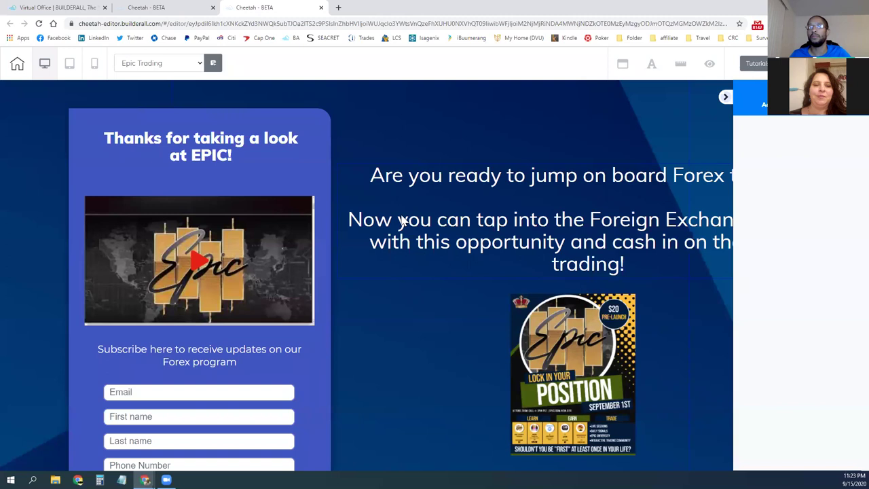
Open the link settings of the MailingBoss subscription form and examine its pending, confirm and unsubscribe redirects.
{"action": "scroll", "coordinate": [402, 221], "scroll_direction": "down", "scroll_amount": 1}
{"action": "scroll", "coordinate": [403, 237], "scroll_direction": "down", "scroll_amount": 1}
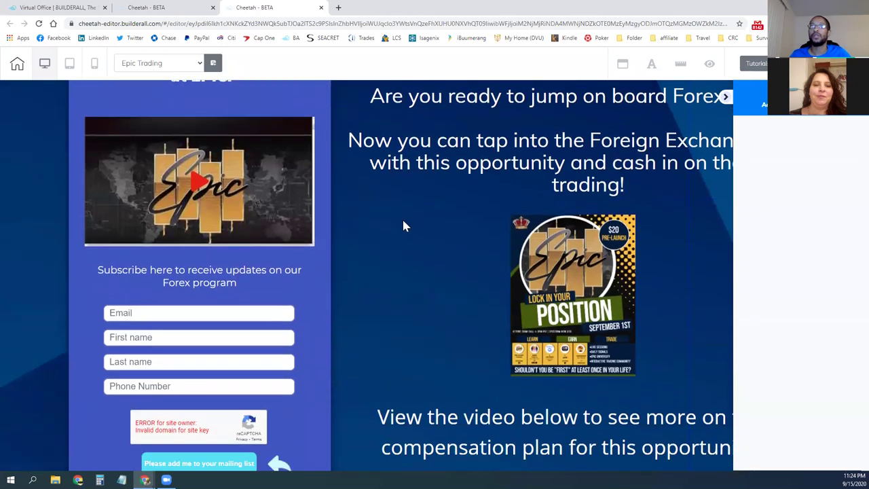
{"action": "scroll", "coordinate": [403, 224], "scroll_direction": "down", "scroll_amount": 1}
{"action": "scroll", "coordinate": [406, 220], "scroll_direction": "down", "scroll_amount": 1}
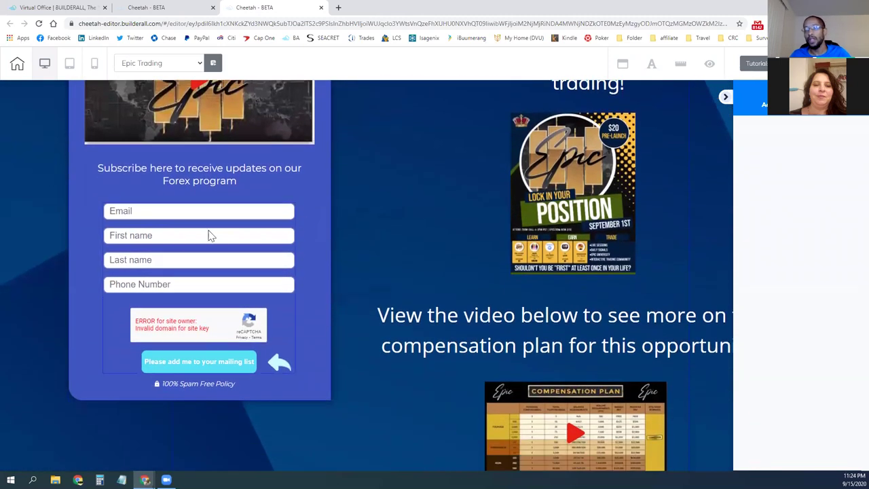
{"action": "left_click", "coordinate": [175, 238]}
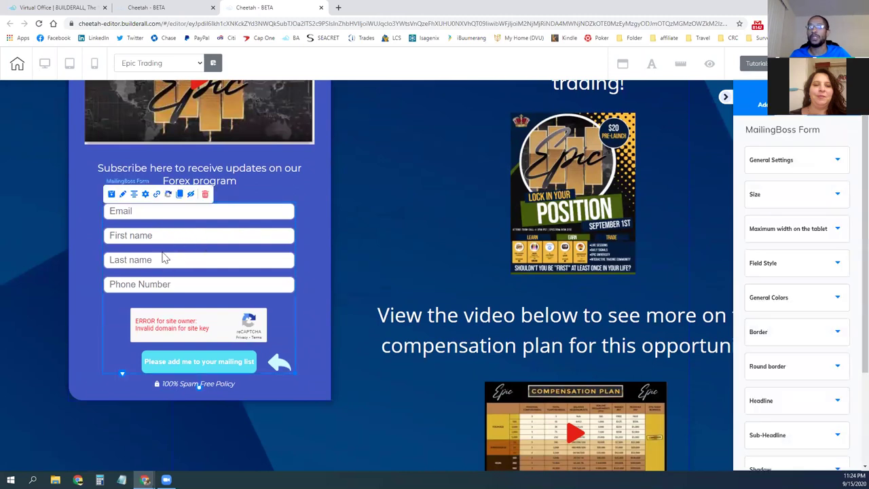
{"action": "left_click", "coordinate": [157, 200]}
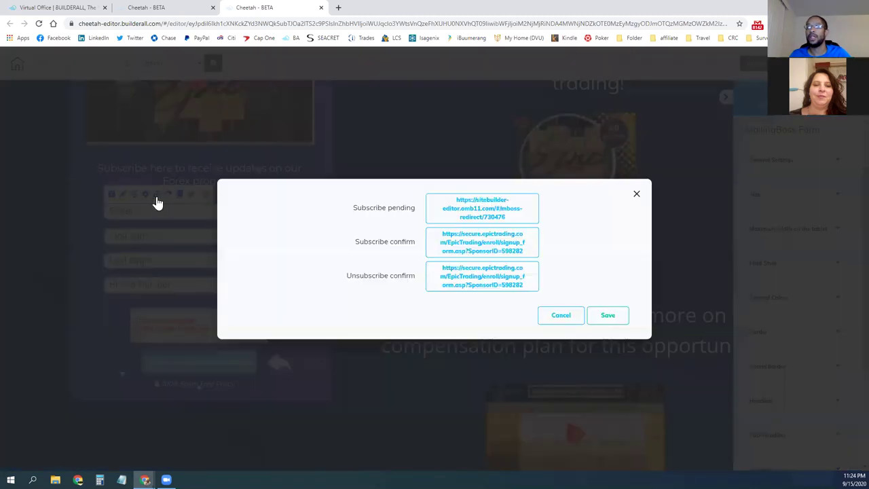
{"action": "triple_click", "coordinate": [475, 252]}
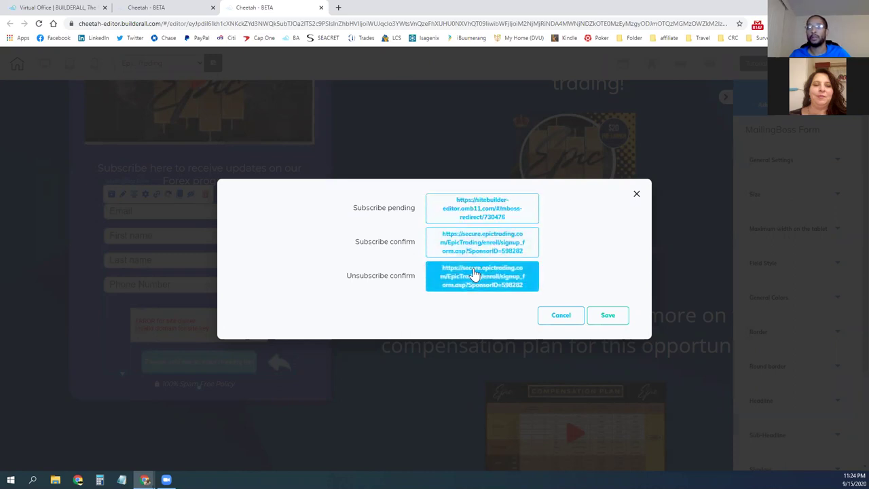
Open the form's Subscribe pending redirect for editing and choose a web URL as its link type.
{"action": "left_click", "coordinate": [482, 213]}
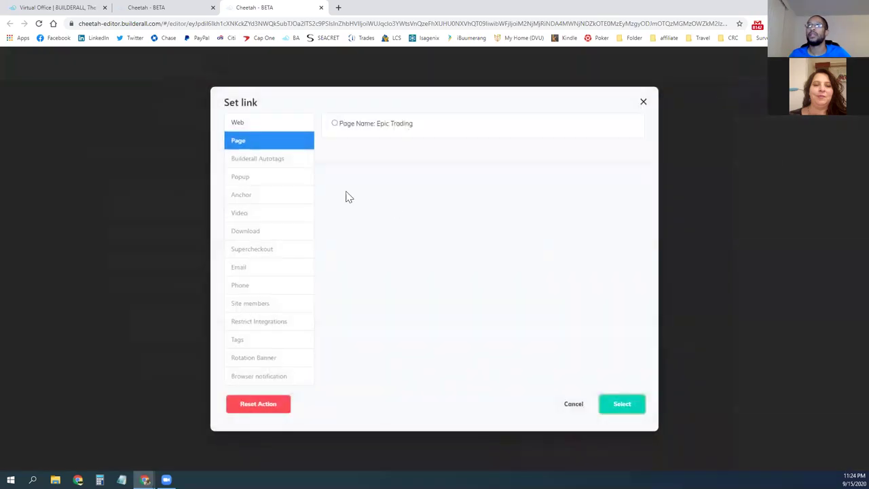
{"action": "left_click", "coordinate": [246, 129]}
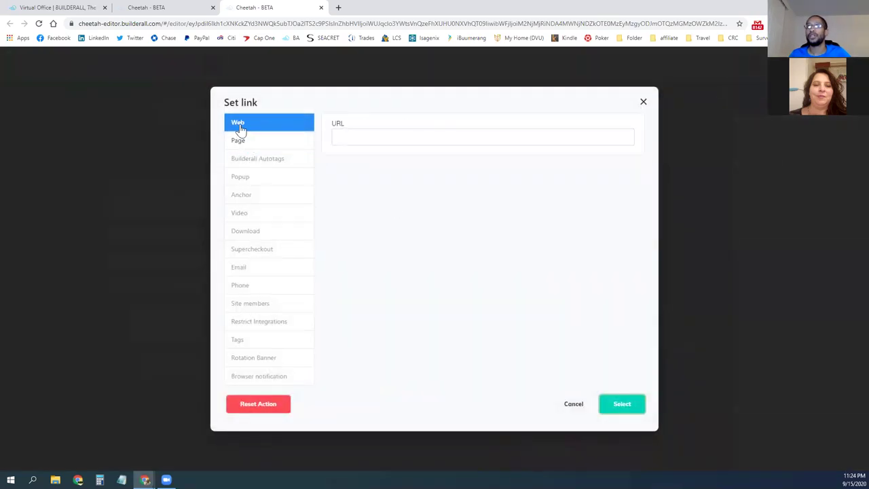
{"action": "left_click", "coordinate": [344, 140]}
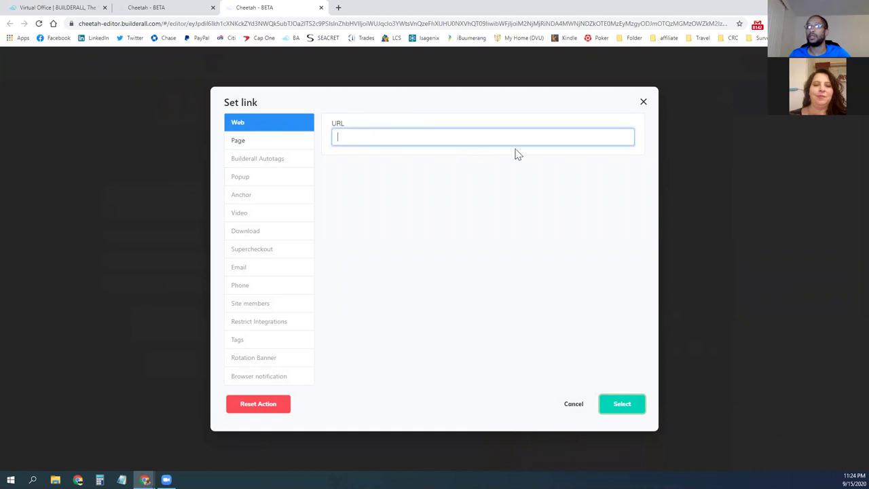
Open the Epic Trading backoffice in a new browser tab and log in with the saved username and password.
{"action": "right_click", "coordinate": [759, 41]}
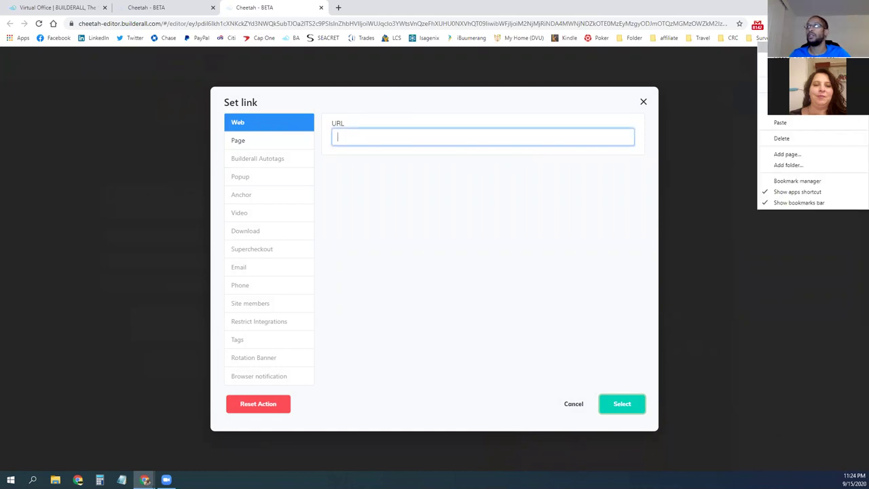
{"action": "left_click", "coordinate": [762, 37]}
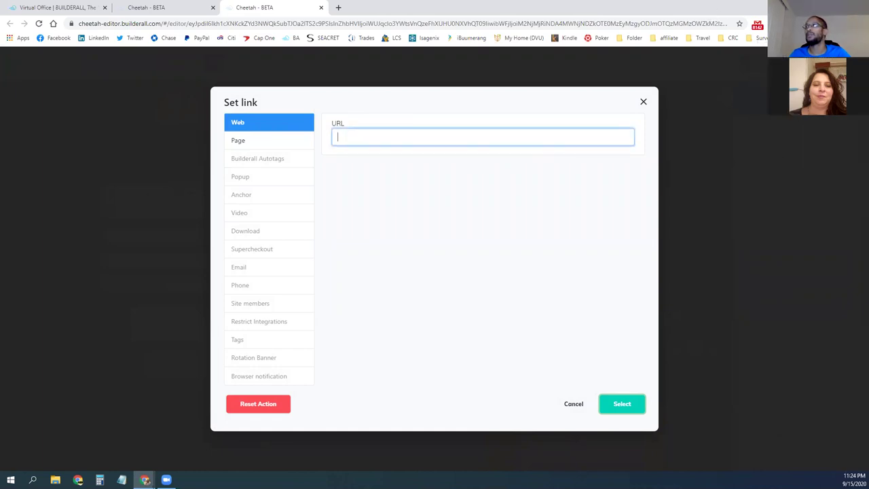
{"action": "left_click", "coordinate": [762, 37]}
{"action": "right_click", "coordinate": [783, 138]}
{"action": "left_click", "coordinate": [783, 140]}
{"action": "left_click", "coordinate": [371, 7]}
{"action": "left_click", "coordinate": [435, 367]}
{"action": "left_click", "coordinate": [433, 387]}
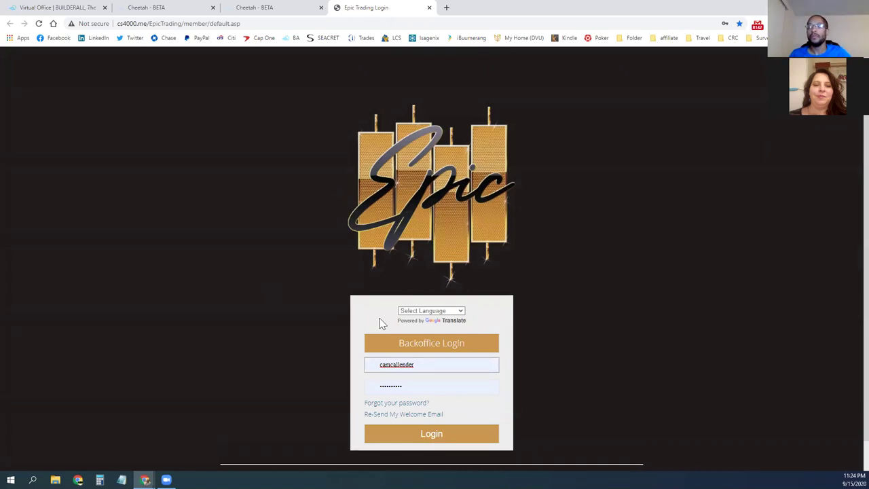
{"action": "left_click", "coordinate": [424, 437]}
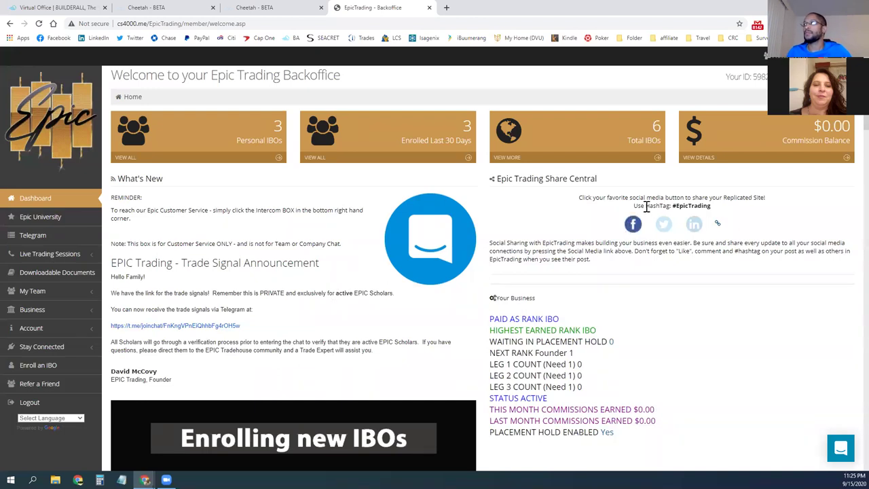
Copy the replicated site link from the backoffice, try it as the form's Subscribe pending URL, and discard the link changes.
{"action": "left_click", "coordinate": [718, 223]}
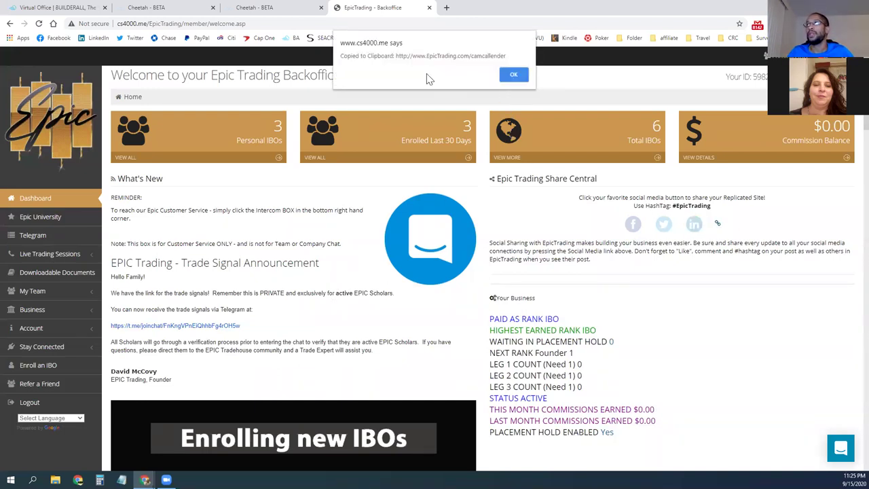
{"action": "left_click", "coordinate": [514, 75]}
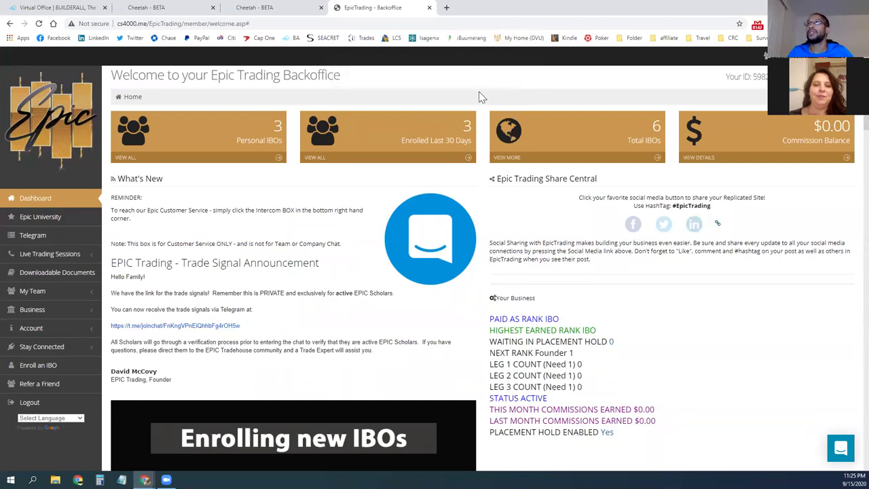
{"action": "left_click", "coordinate": [265, 10]}
{"action": "key", "text": "ctrl+v"}
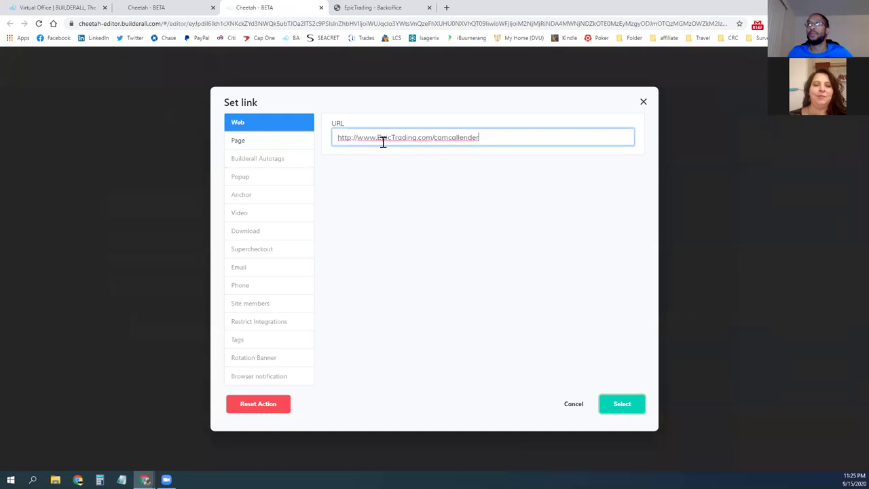
{"action": "left_click", "coordinate": [576, 410]}
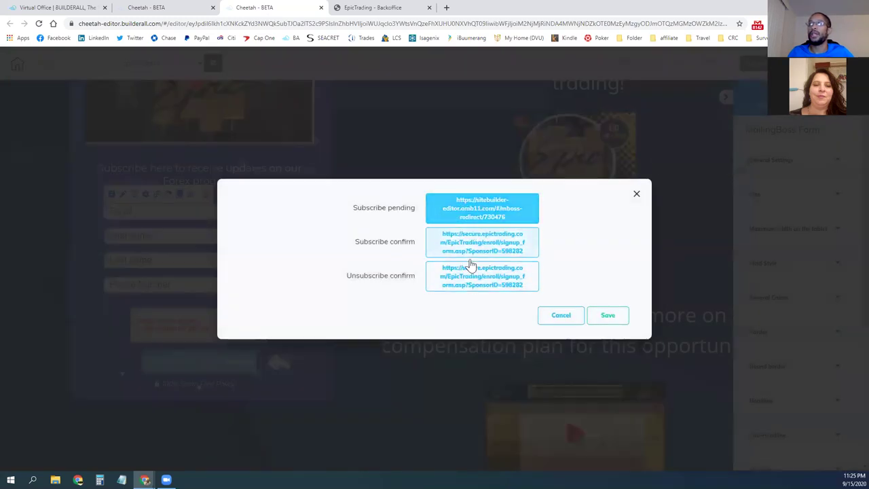
{"action": "left_click", "coordinate": [559, 315]}
Check the web URL and target set for the red "Click here to join the team and get EPIC trade Training" button.
{"action": "scroll", "coordinate": [411, 257], "scroll_direction": "down", "scroll_amount": 3}
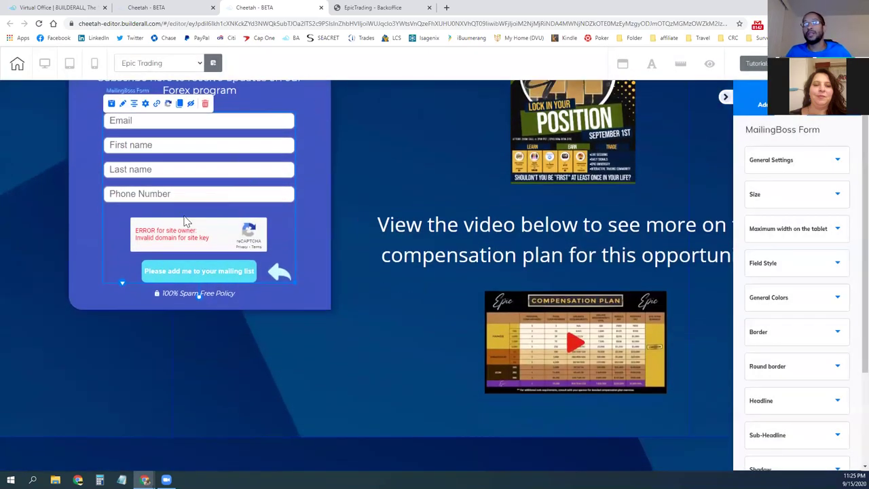
{"action": "scroll", "coordinate": [330, 224], "scroll_direction": "down", "scroll_amount": 8}
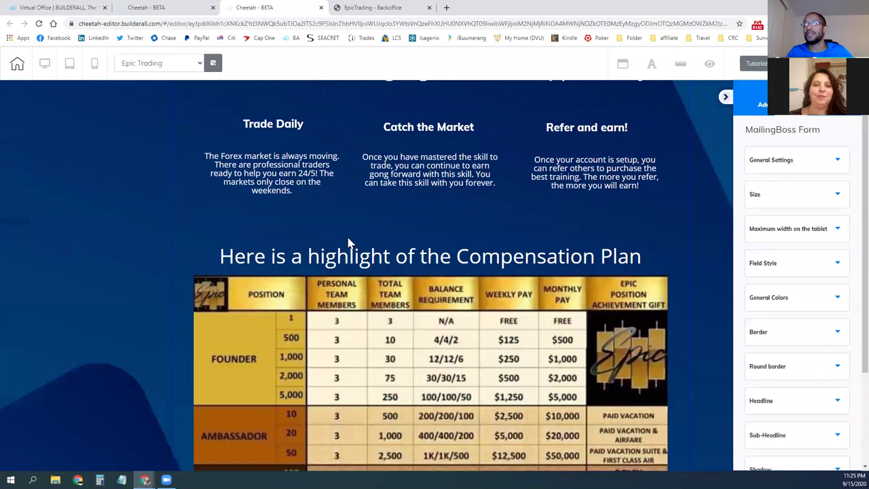
{"action": "scroll", "coordinate": [348, 242], "scroll_direction": "down", "scroll_amount": 10}
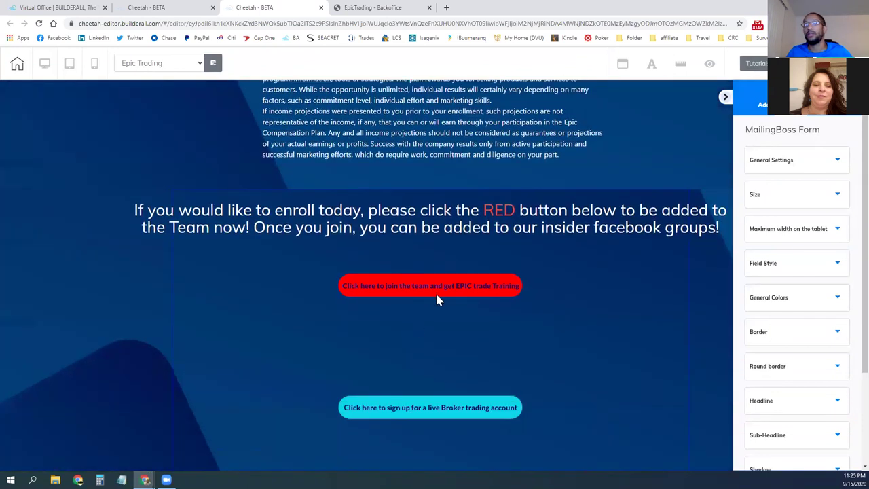
{"action": "left_click", "coordinate": [423, 295]}
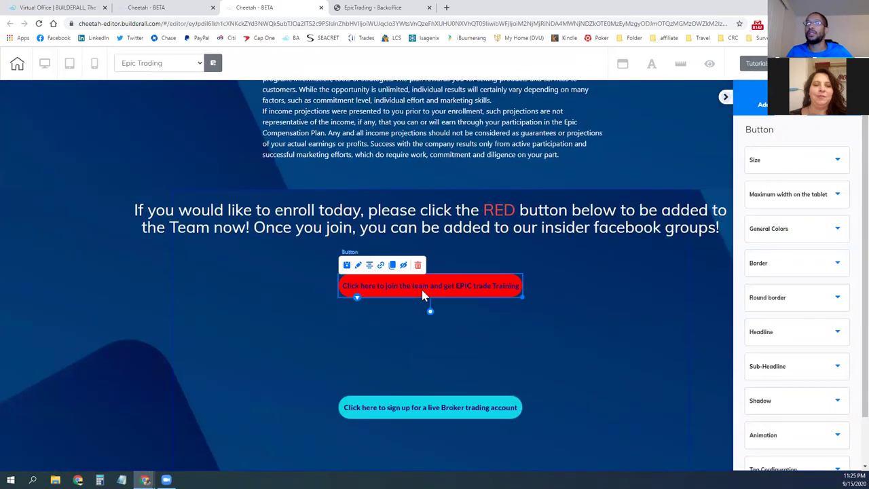
{"action": "left_click", "coordinate": [381, 265]}
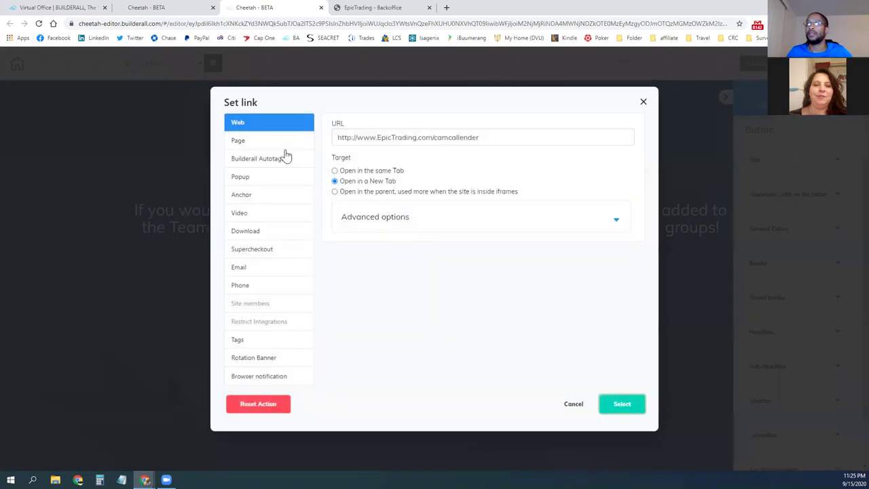
{"action": "left_click_drag", "start_coordinate": [512, 140], "coordinate": [190, 136]}
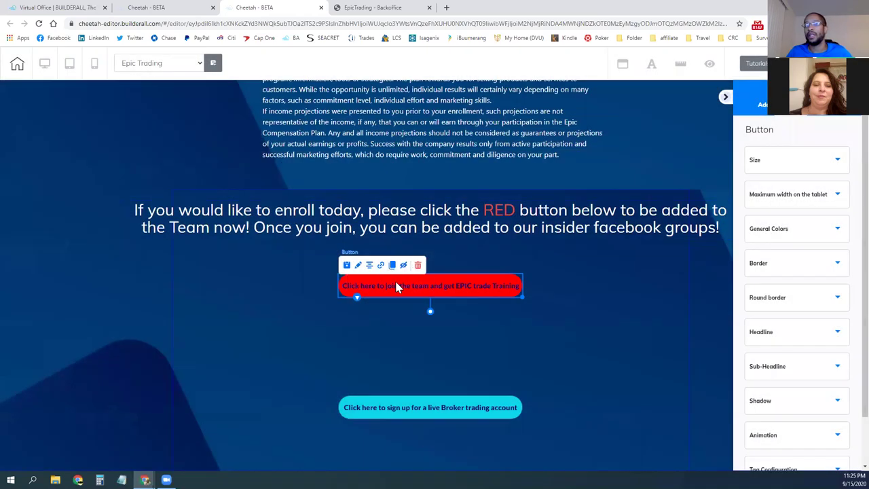
{"action": "left_click", "coordinate": [381, 266]}
{"action": "left_click", "coordinate": [468, 139]}
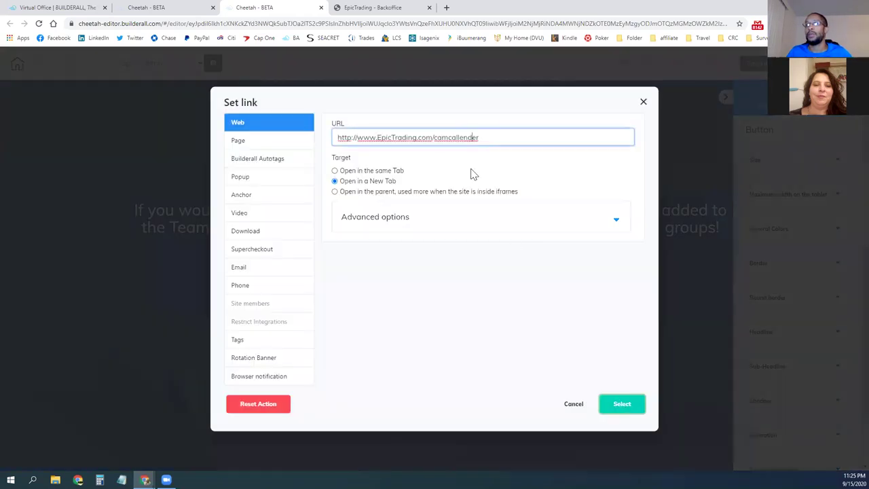
{"action": "left_click", "coordinate": [575, 407]}
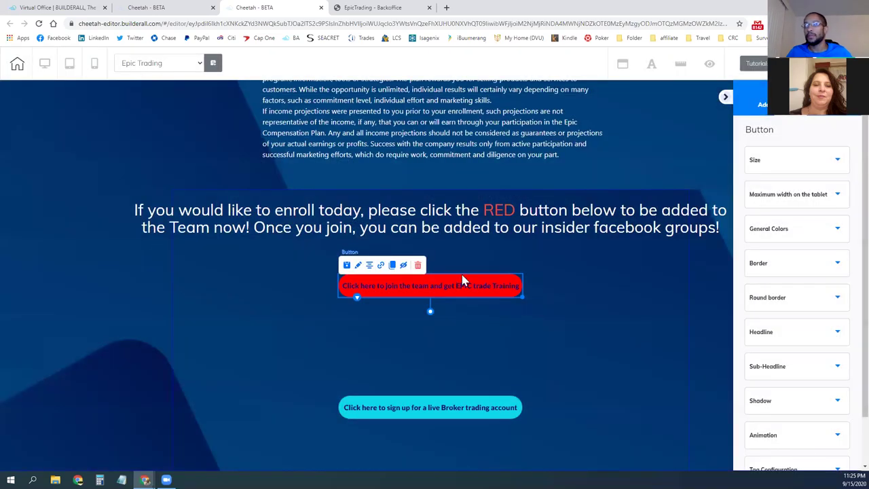
Check the link settings of the "Click here to sign up for a live Broker trading account" button without changing them.
{"action": "left_click", "coordinate": [422, 407]}
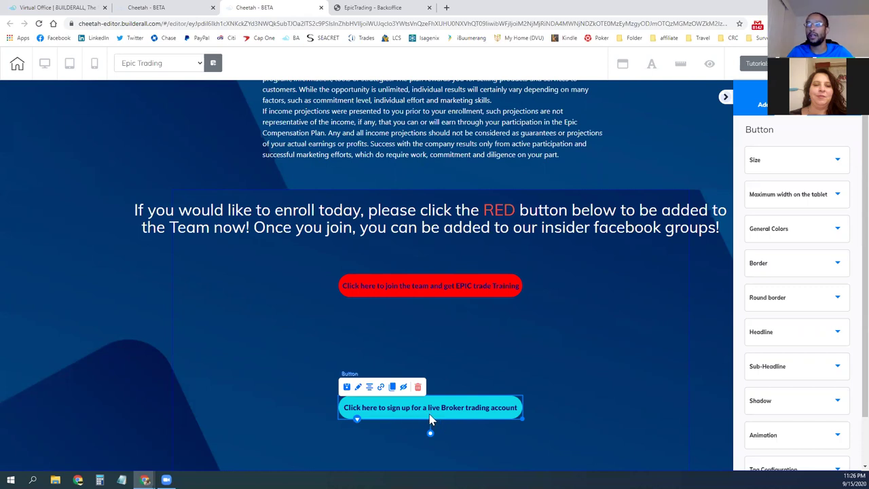
{"action": "left_click", "coordinate": [379, 394]}
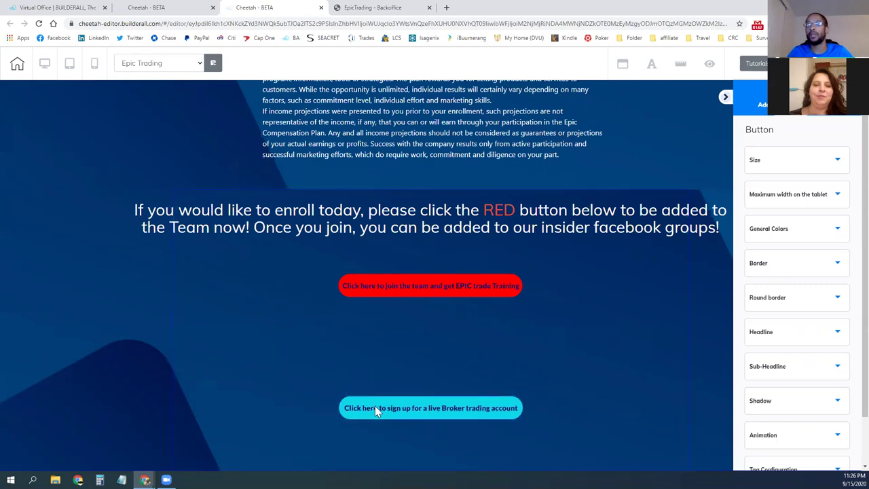
{"action": "left_click", "coordinate": [375, 405]}
{"action": "left_click", "coordinate": [381, 388]}
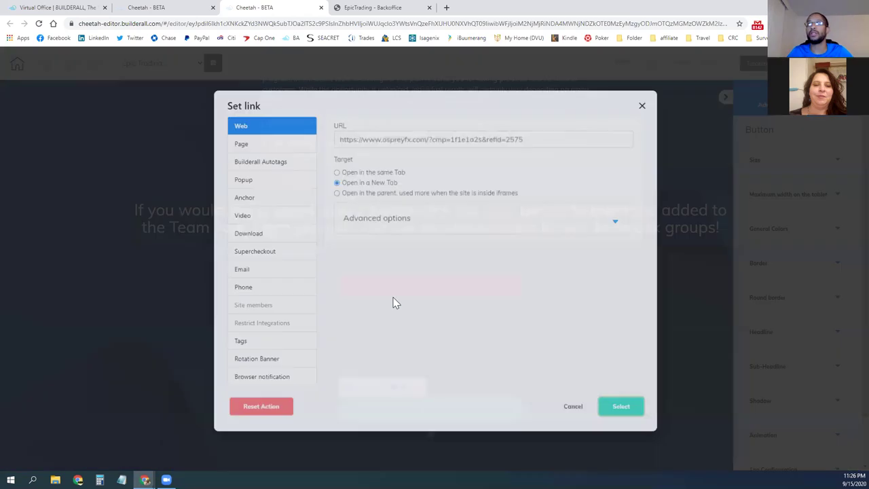
{"action": "left_click", "coordinate": [570, 405]}
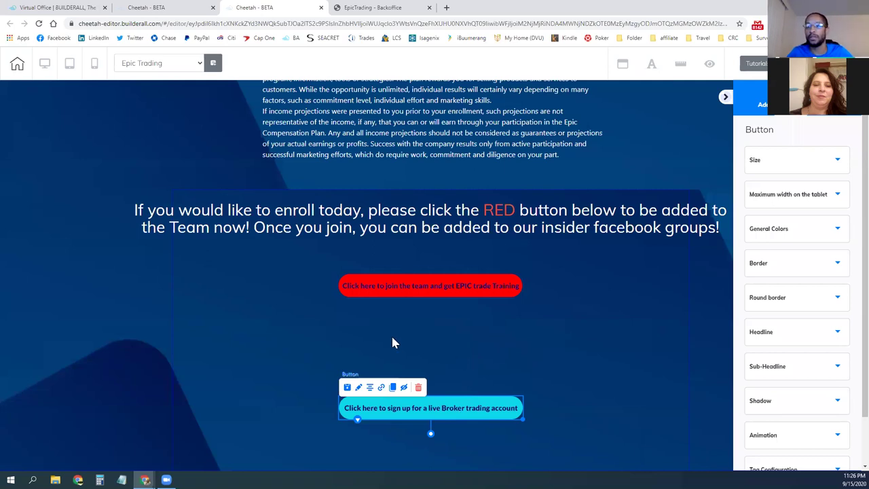
{"action": "scroll", "coordinate": [392, 343], "scroll_direction": "up", "scroll_amount": 5}
{"action": "scroll", "coordinate": [398, 347], "scroll_direction": "up", "scroll_amount": 1}
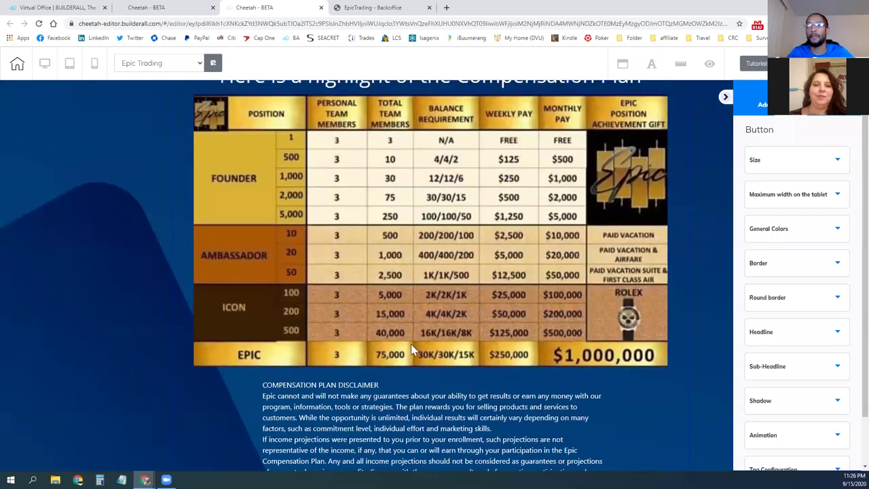
{"action": "scroll", "coordinate": [381, 319], "scroll_direction": "down", "scroll_amount": 4}
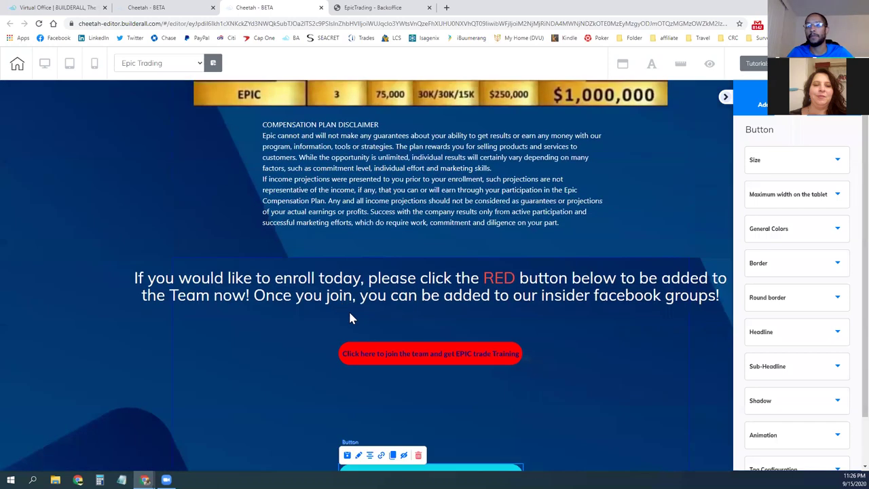
{"action": "scroll", "coordinate": [309, 309], "scroll_direction": "down", "scroll_amount": 1}
{"action": "left_click", "coordinate": [288, 304]}
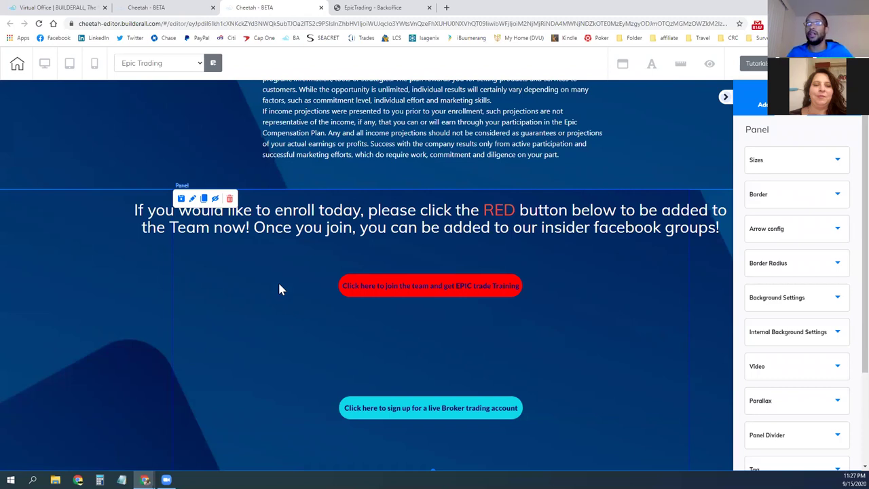
{"action": "scroll", "coordinate": [258, 292], "scroll_direction": "up", "scroll_amount": 5}
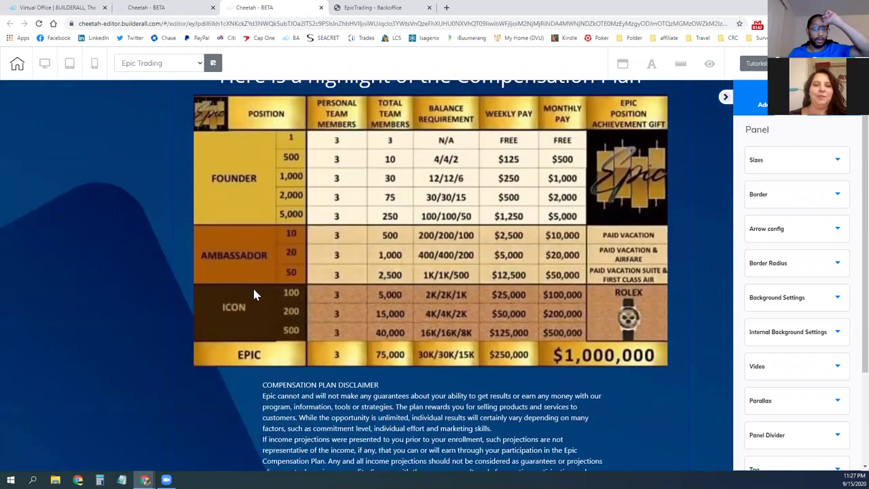
Review the Epic Trading page's form, videos, flyer image and highlights sections in the page editor.
{"action": "scroll", "coordinate": [214, 269], "scroll_direction": "up", "scroll_amount": 10}
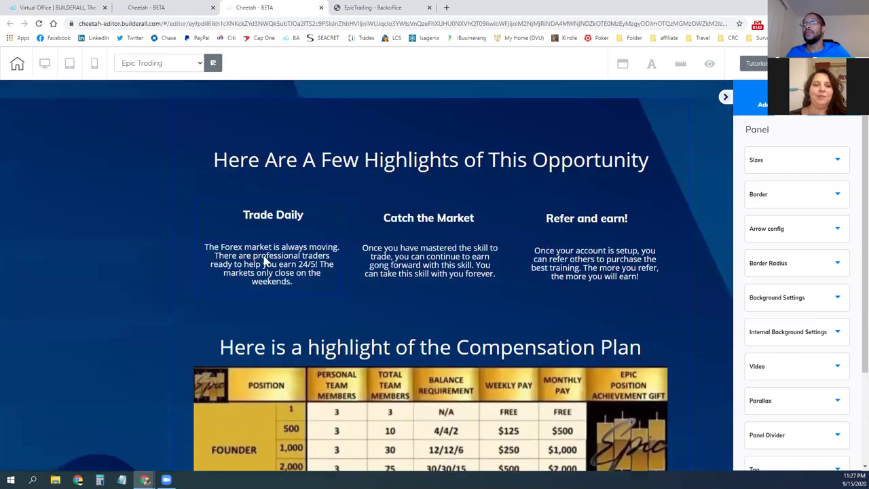
{"action": "scroll", "coordinate": [312, 272], "scroll_direction": "up", "scroll_amount": 2}
{"action": "scroll", "coordinate": [355, 285], "scroll_direction": "down", "scroll_amount": 1}
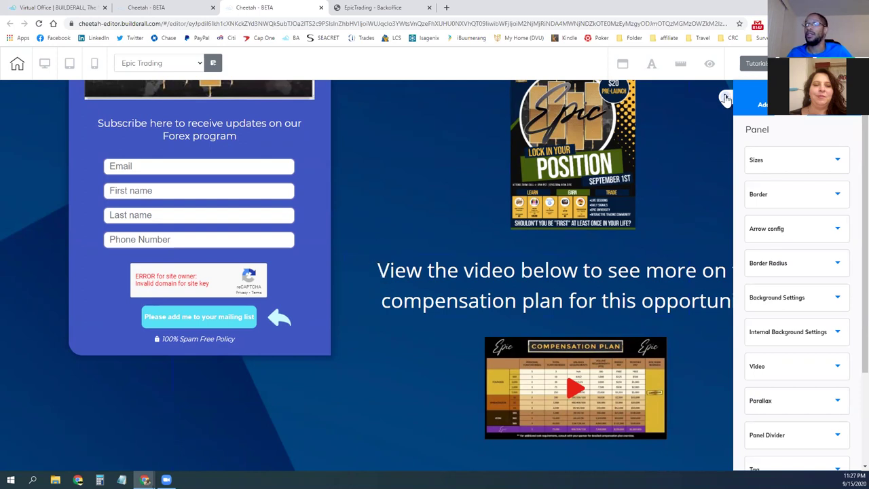
{"action": "scroll", "coordinate": [390, 284], "scroll_direction": "up", "scroll_amount": 3}
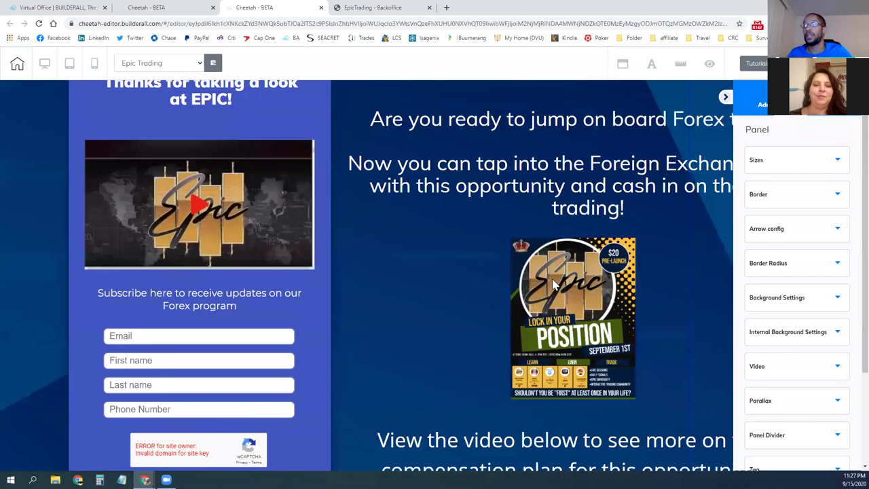
{"action": "scroll", "coordinate": [455, 314], "scroll_direction": "up", "scroll_amount": 1}
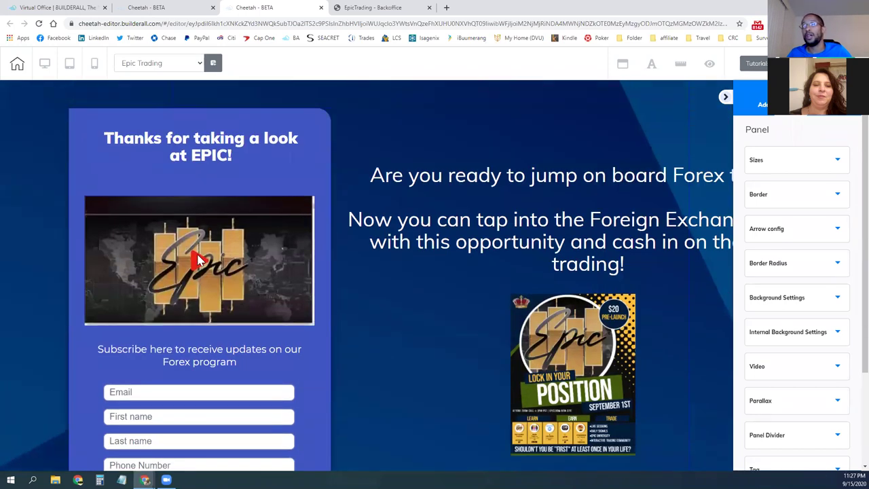
{"action": "scroll", "coordinate": [390, 292], "scroll_direction": "down", "scroll_amount": 5}
{"action": "scroll", "coordinate": [494, 360], "scroll_direction": "down", "scroll_amount": 1}
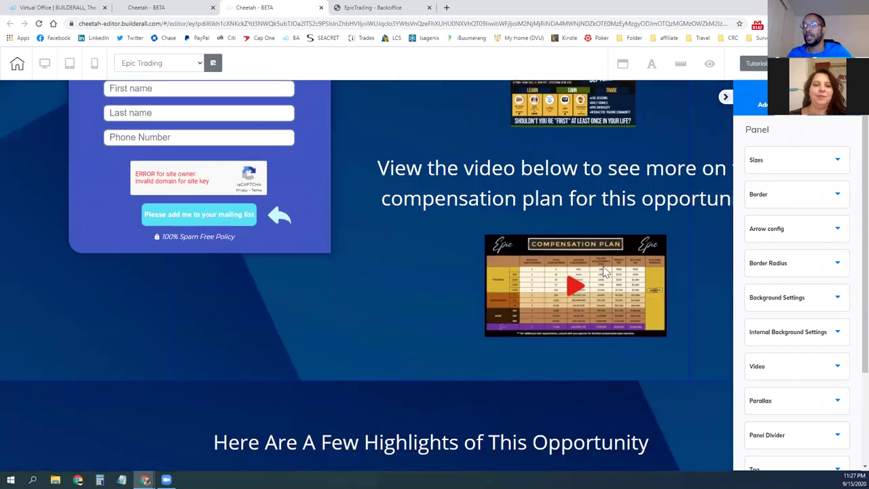
{"action": "scroll", "coordinate": [444, 303], "scroll_direction": "up", "scroll_amount": 3}
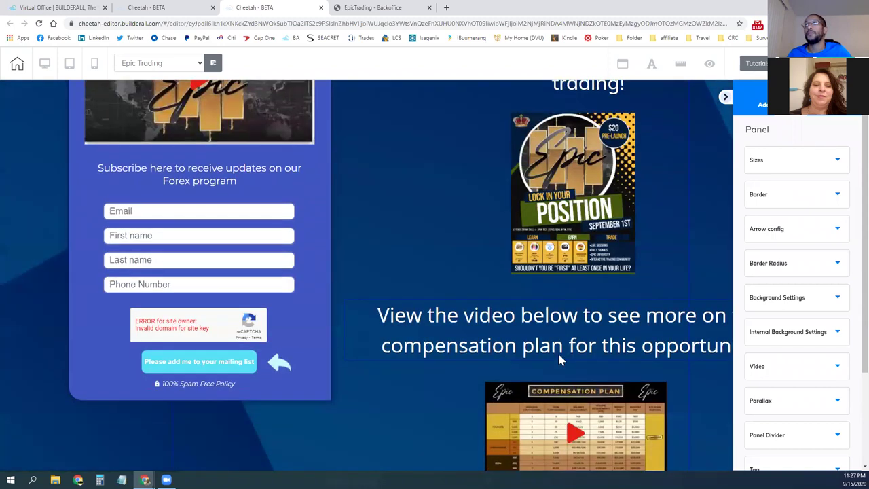
{"action": "scroll", "coordinate": [406, 239], "scroll_direction": "up", "scroll_amount": 3}
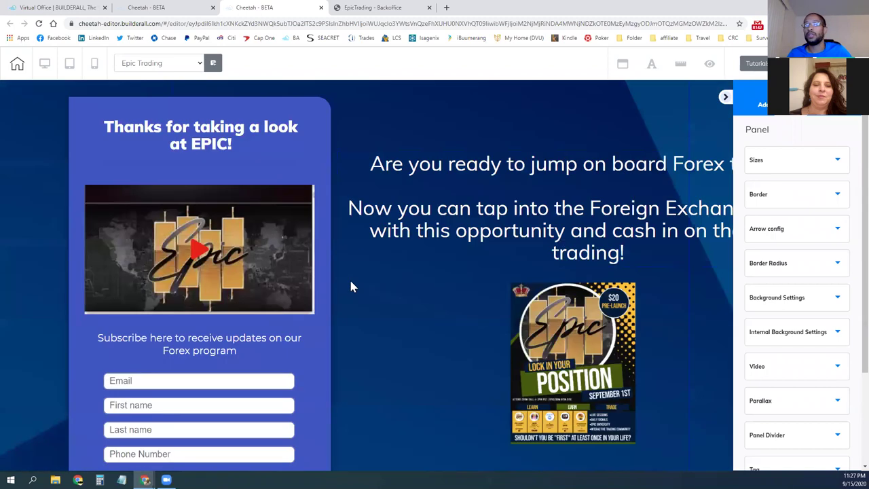
{"action": "scroll", "coordinate": [360, 272], "scroll_direction": "down", "scroll_amount": 3}
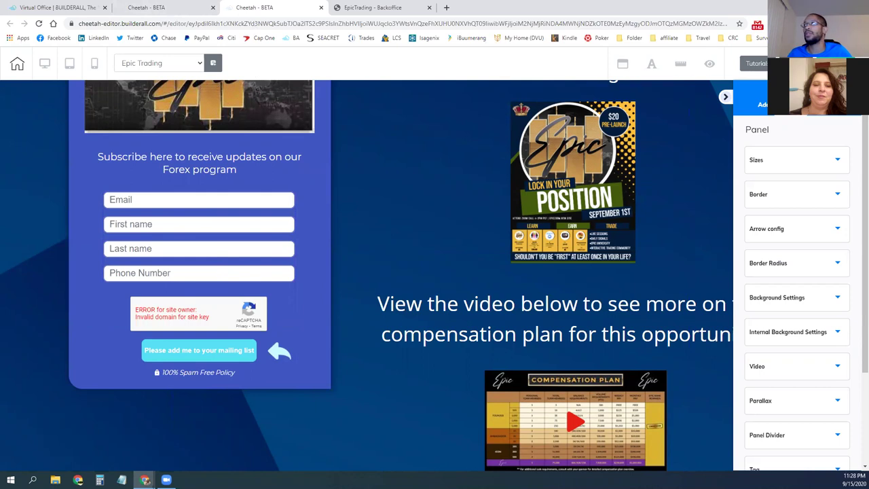
Open the OspreyFX Partner Portal in a new browser tab and select the Sign Up Link on its dashboard.
{"action": "left_click", "coordinate": [699, 38]}
{"action": "right_click", "coordinate": [754, 82]}
{"action": "left_click", "coordinate": [782, 123]}
{"action": "left_click", "coordinate": [479, 8]}
{"action": "left_click", "coordinate": [434, 332]}
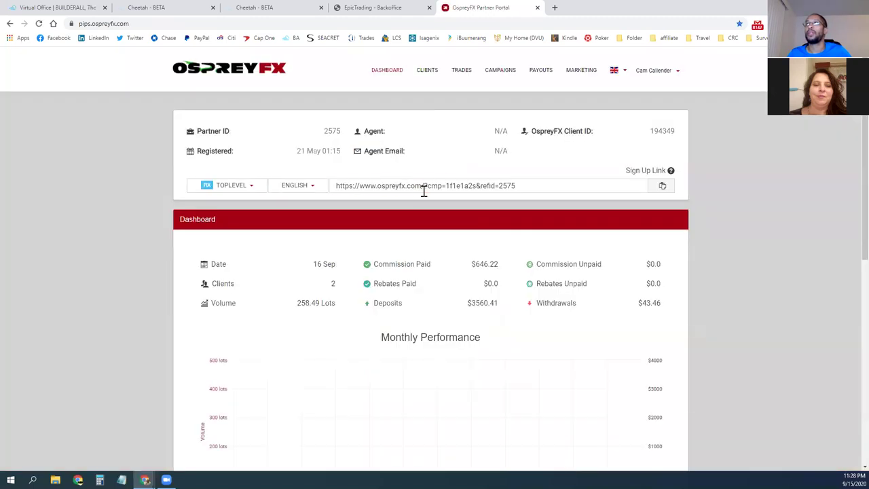
{"action": "left_click", "coordinate": [424, 185]}
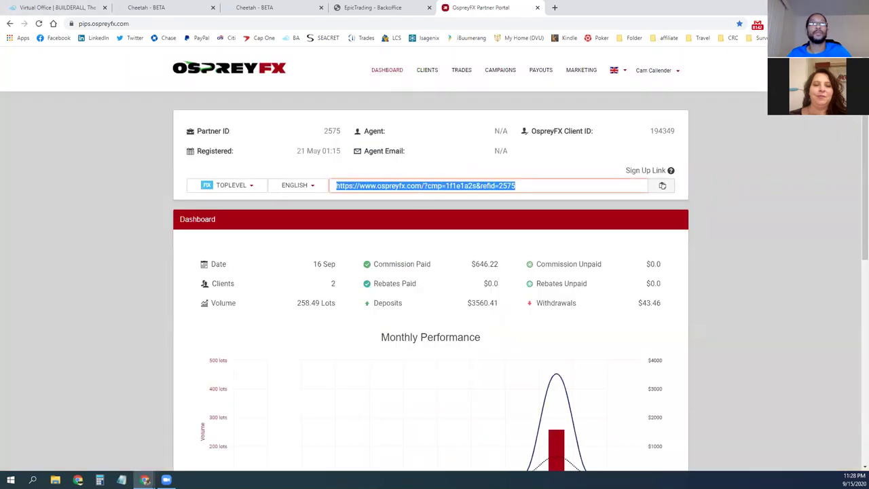
Return to the Builderall Virtual Office and enter the Mailingboss email marketing tool.
{"action": "left_click", "coordinate": [145, 8]}
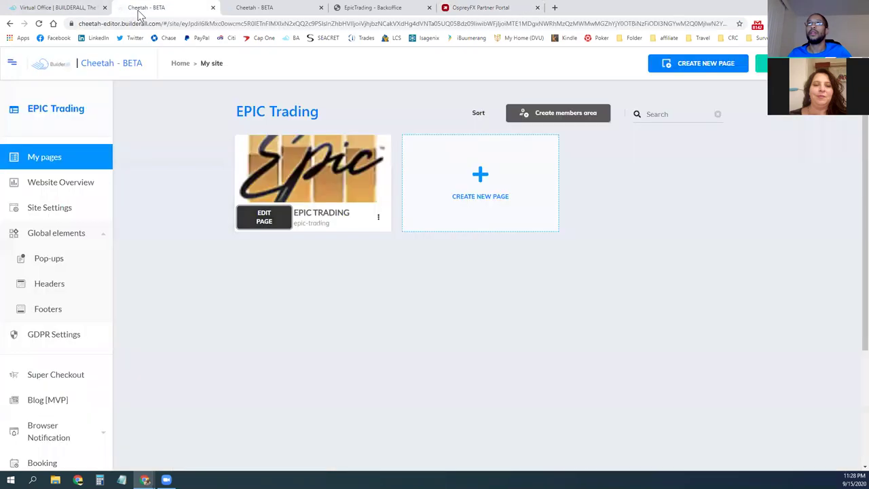
{"action": "left_click", "coordinate": [65, 8]}
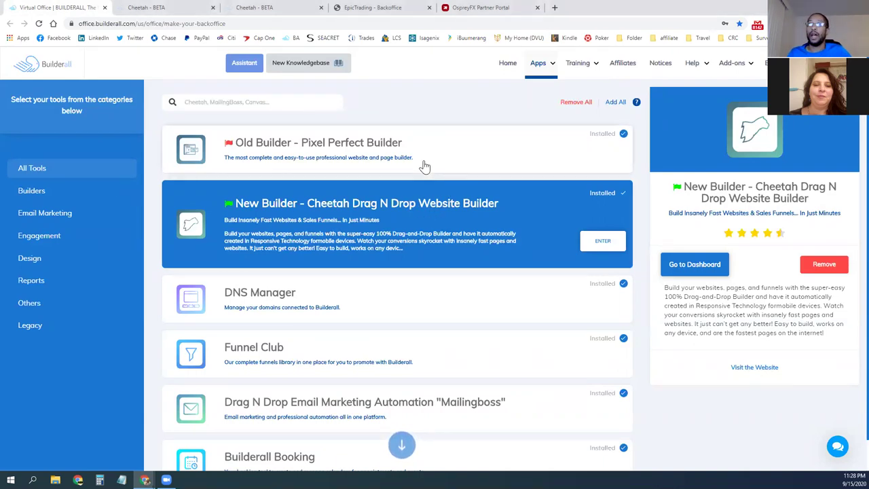
{"action": "left_click", "coordinate": [438, 402]}
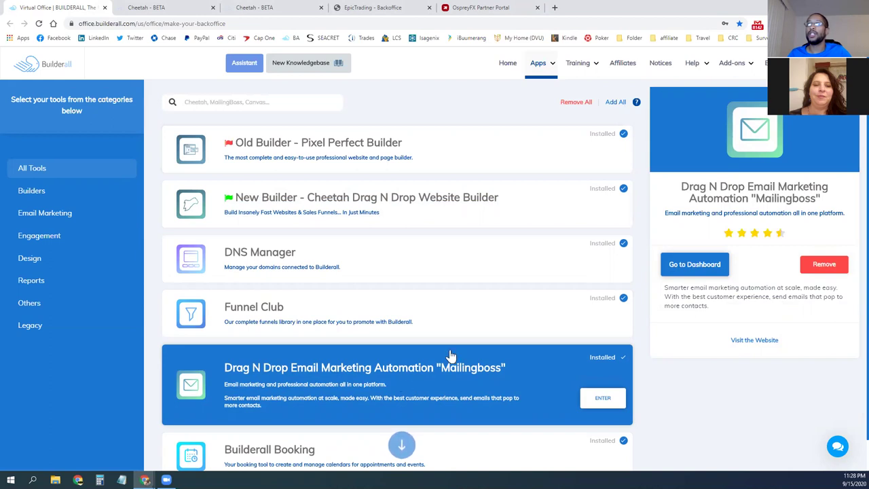
{"action": "left_click", "coordinate": [596, 400]}
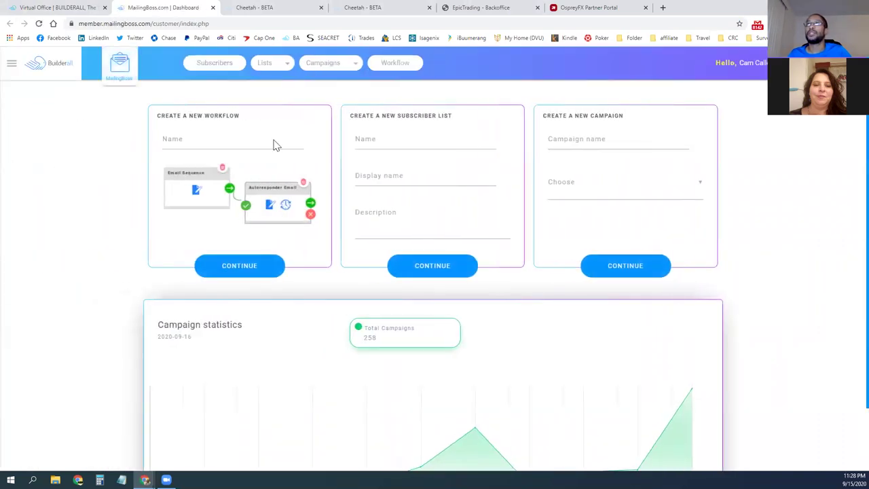
Find the EPIC sequence among the campaign e-mail sequences and open it for editing.
{"action": "left_click", "coordinate": [328, 63]}
{"action": "left_click", "coordinate": [329, 92]}
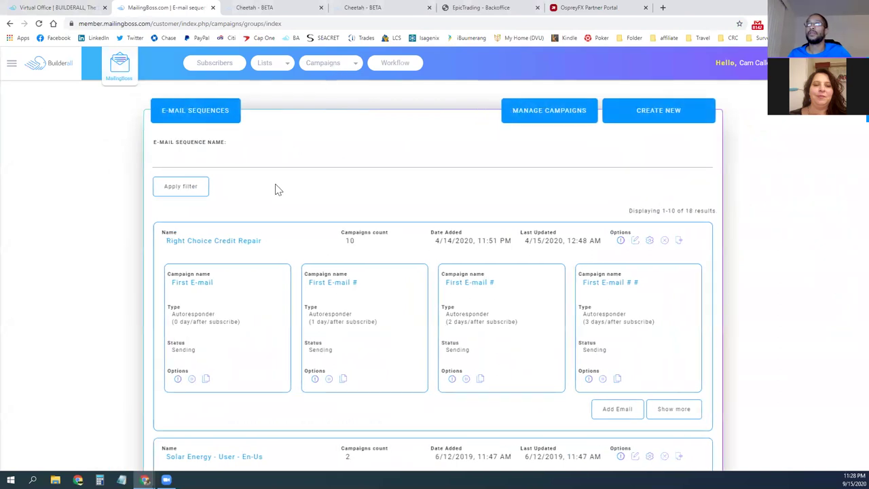
{"action": "scroll", "coordinate": [277, 183], "scroll_direction": "down", "scroll_amount": 5}
{"action": "scroll", "coordinate": [286, 169], "scroll_direction": "down", "scroll_amount": 8}
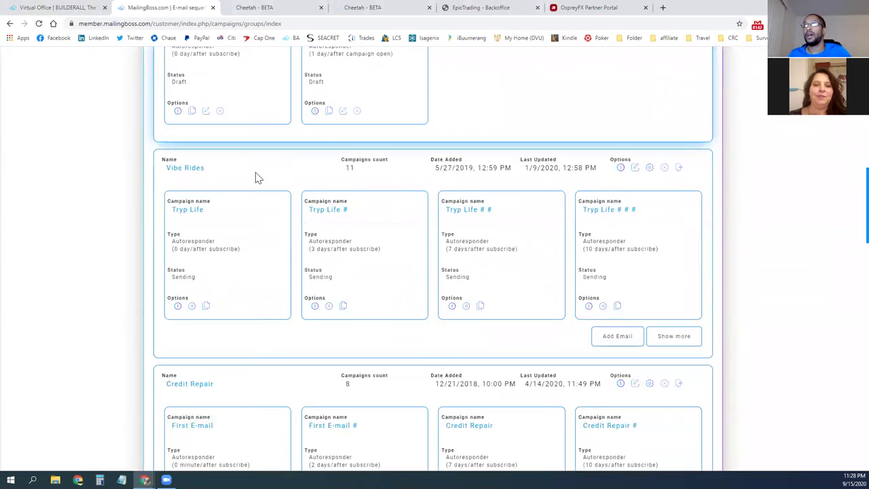
{"action": "scroll", "coordinate": [256, 178], "scroll_direction": "down", "scroll_amount": 8}
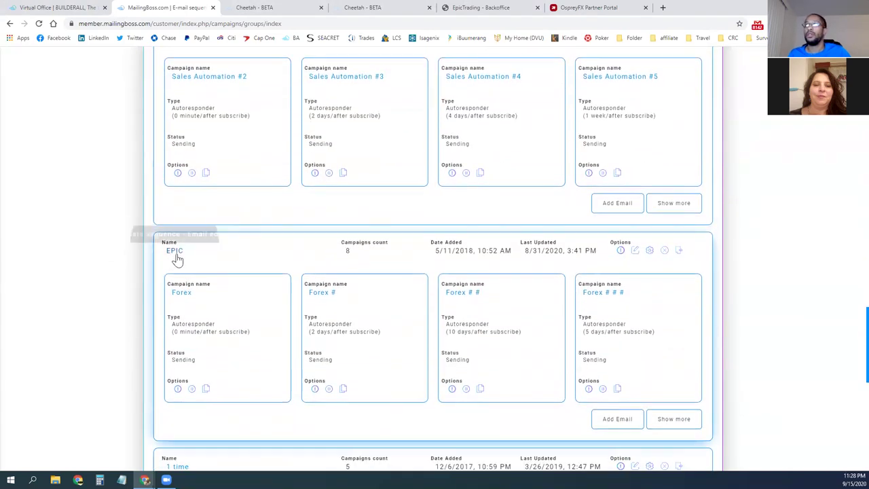
{"action": "left_click", "coordinate": [175, 253]}
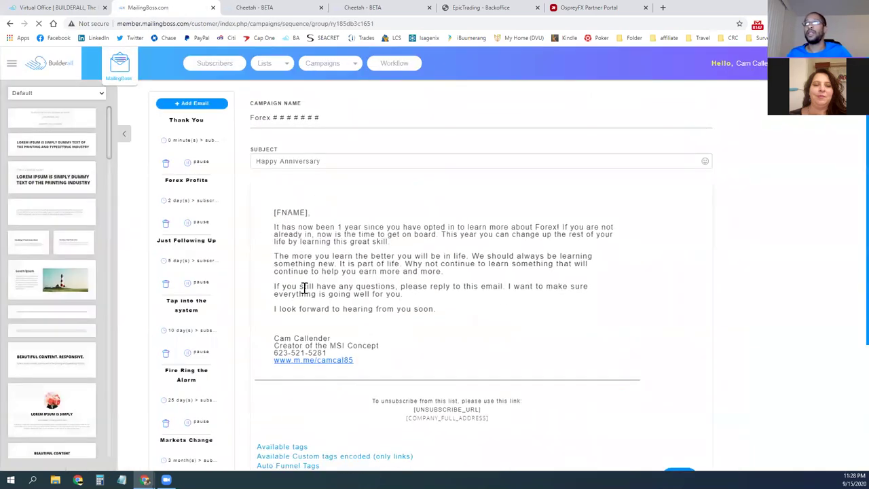
Check the sender signature in the "Happy Anniversary" email and the enrollment link in the "Forex Profits" email.
{"action": "mouse_move", "coordinate": [359, 363]}
{"action": "left_mouse_down"}
{"action": "mouse_move", "coordinate": [322, 361]}
{"action": "mouse_move", "coordinate": [272, 337]}
{"action": "left_mouse_up"}
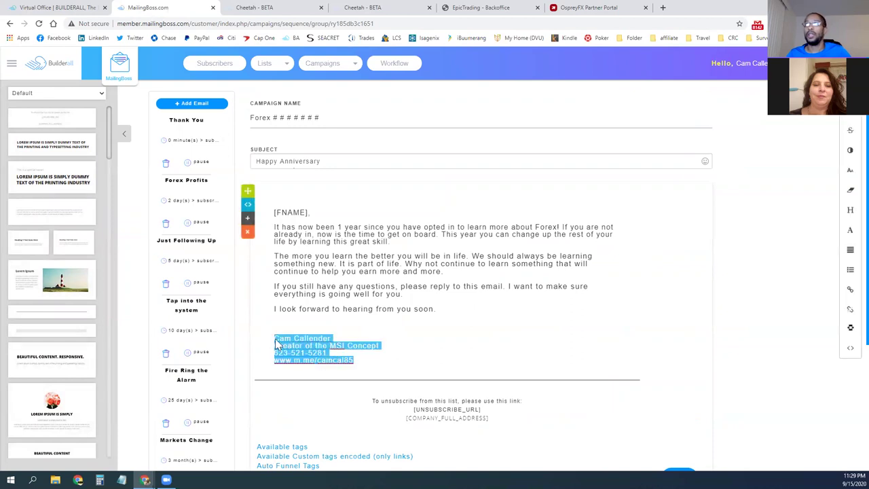
{"action": "left_click", "coordinate": [401, 368]}
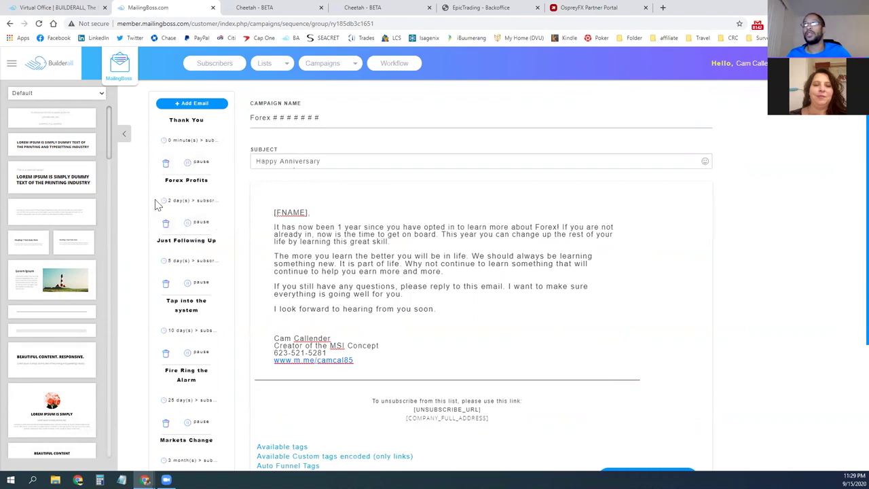
{"action": "left_click", "coordinate": [174, 240]}
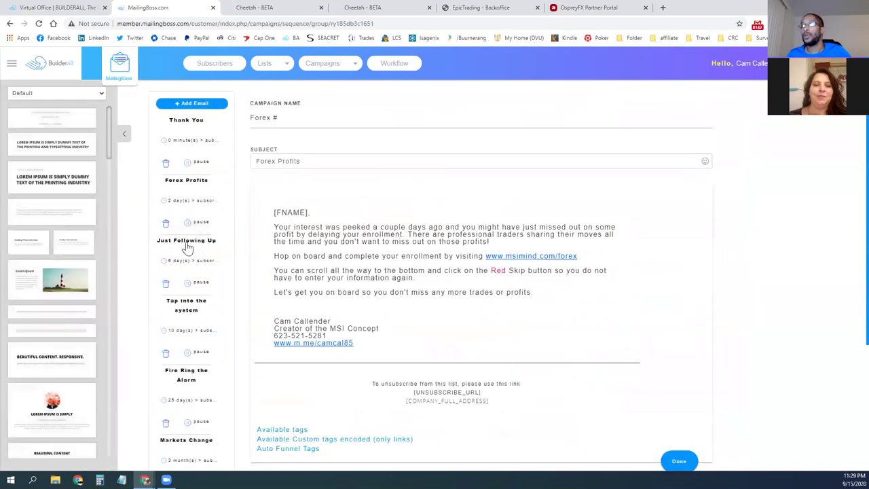
{"action": "left_click_drag", "start_coordinate": [577, 263], "coordinate": [509, 259]}
{"action": "left_click", "coordinate": [510, 258]}
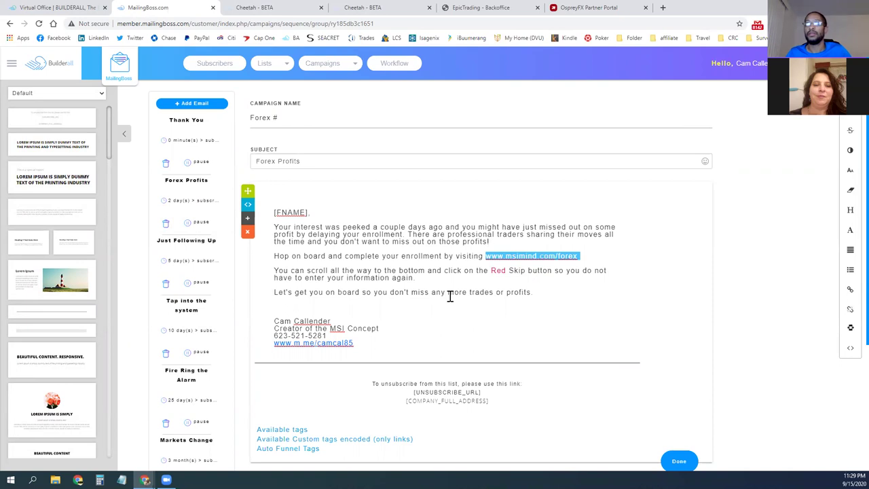
Switch back to the Cheetah page editor, save the Epic Trading page and publish the site.
{"action": "left_click", "coordinate": [306, 7]}
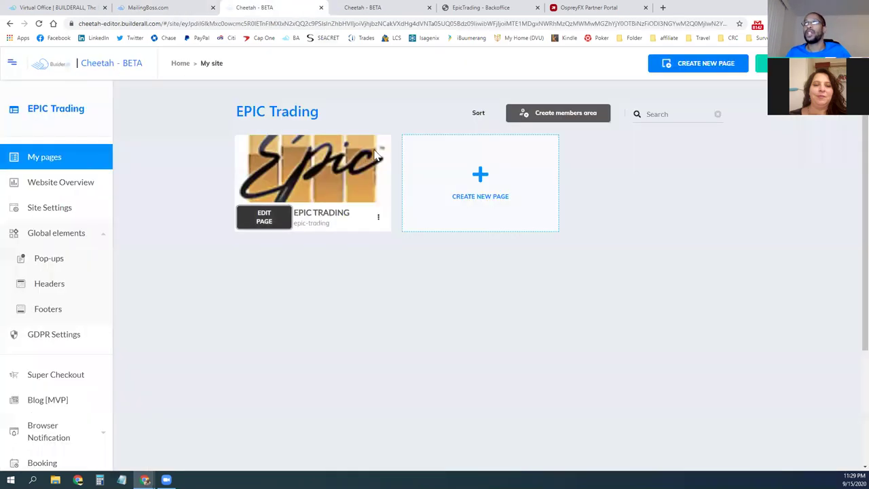
{"action": "left_click", "coordinate": [385, 8]}
{"action": "scroll", "coordinate": [378, 246], "scroll_direction": "up", "scroll_amount": 3}
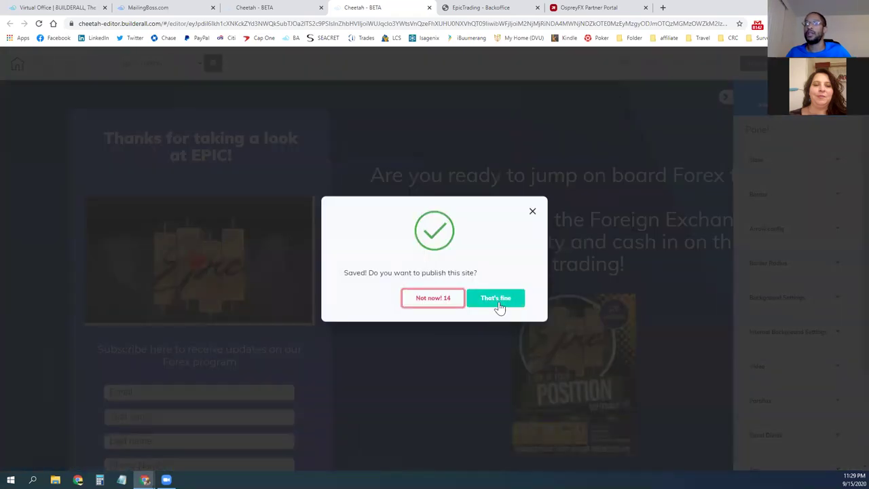
{"action": "left_click", "coordinate": [498, 298]}
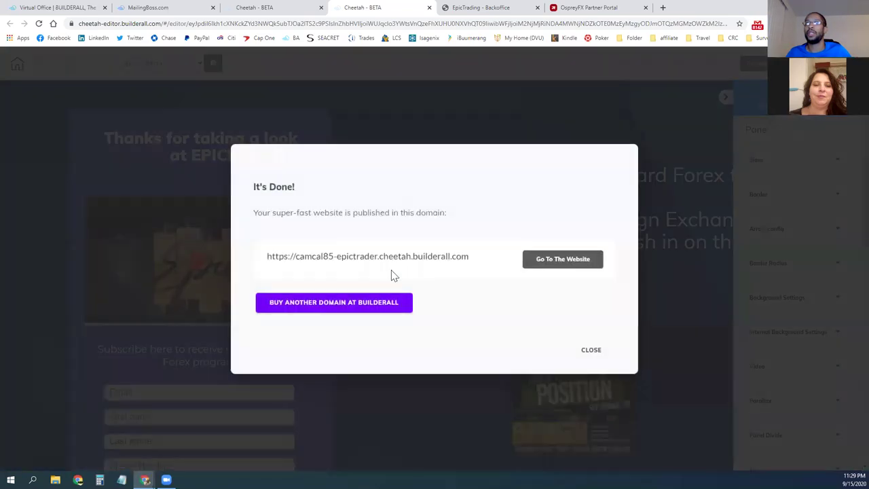
Copy the published website's address and close the publishing dialog.
{"action": "left_click_drag", "start_coordinate": [474, 262], "coordinate": [266, 259]}
{"action": "triple_click", "coordinate": [267, 259]}
{"action": "key", "text": "ctrl+c"}
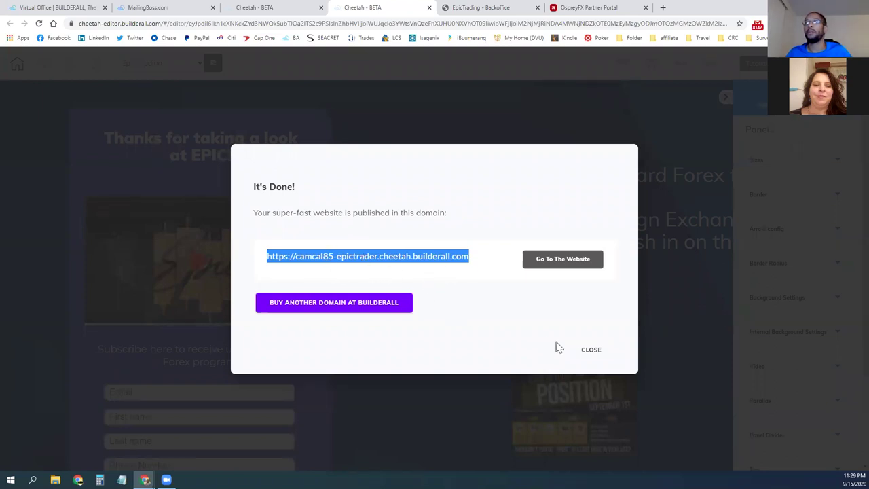
{"action": "left_click", "coordinate": [591, 351]}
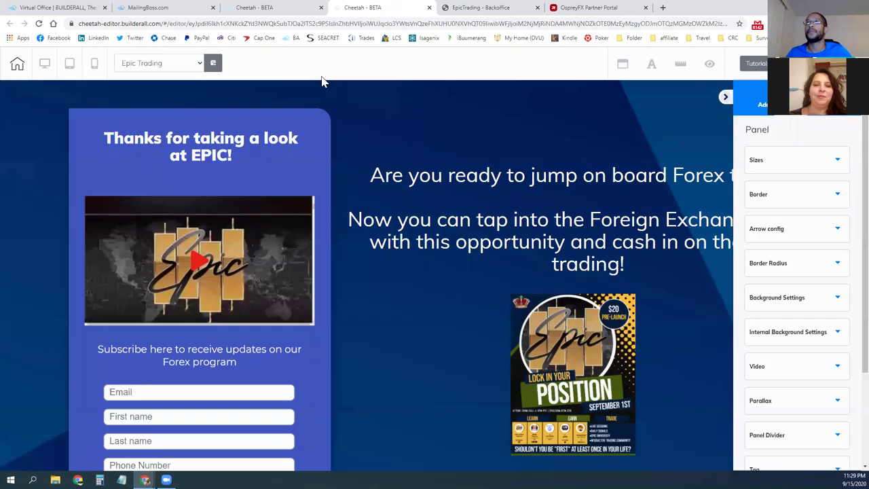
Back in MailingBoss, check the "Forex Profits" enrollment link and select the OspreyFX broker link in the "Tap into the system" email.
{"action": "left_click", "coordinate": [190, 10]}
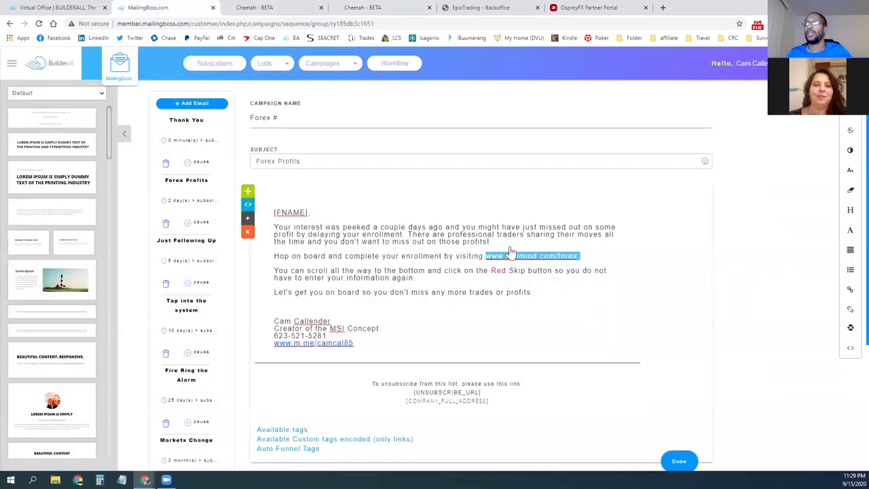
{"action": "mouse_move", "coordinate": [541, 258]}
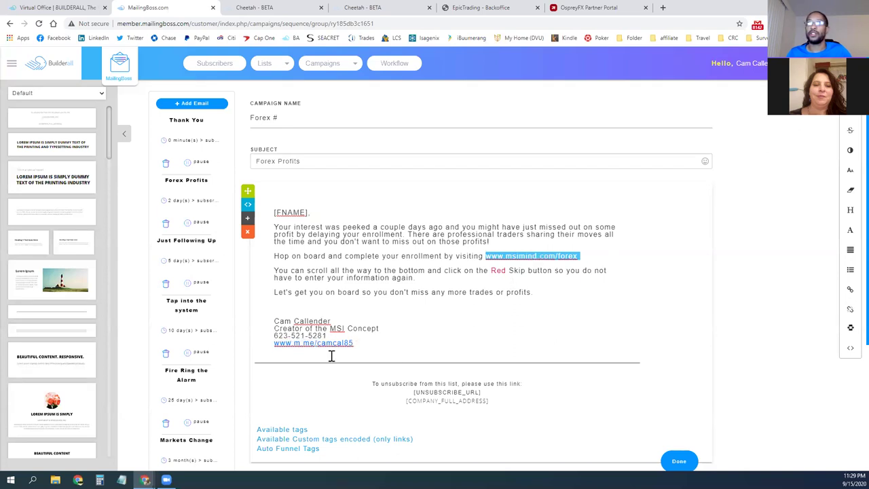
{"action": "left_click", "coordinate": [188, 248]}
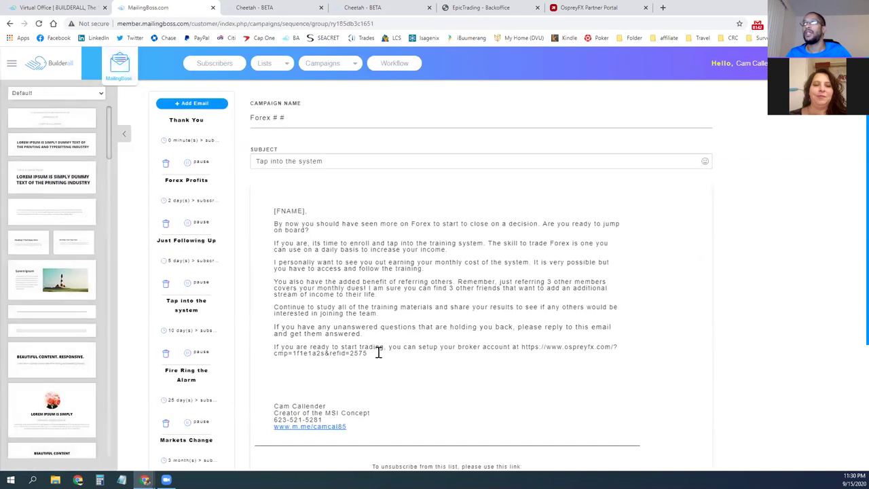
{"action": "triple_click", "coordinate": [373, 353]}
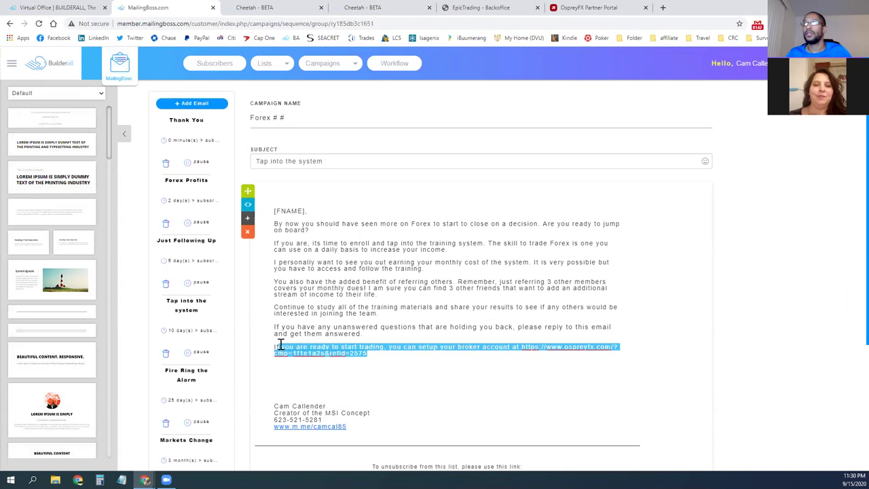
{"action": "left_click", "coordinate": [367, 353]}
{"action": "left_click_drag", "start_coordinate": [389, 352], "coordinate": [545, 349]}
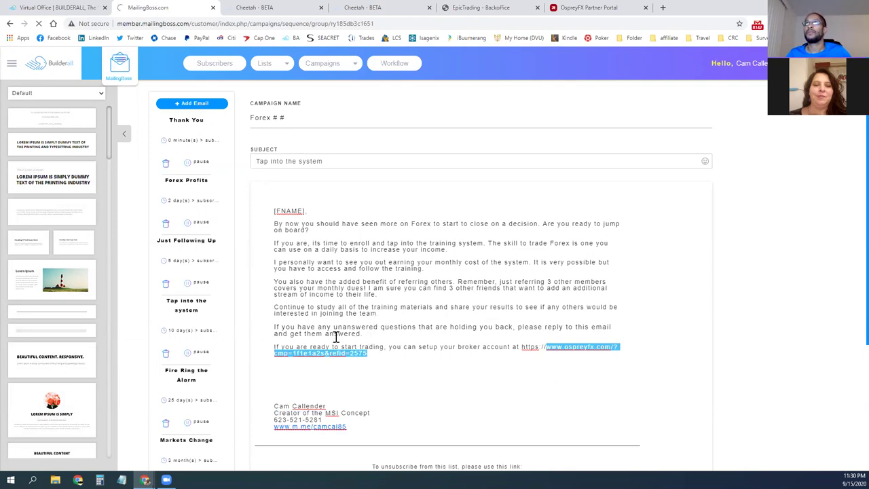
Check the broker account link and signature in the "Fire Ring the Alarm" email.
{"action": "scroll", "coordinate": [292, 326], "scroll_direction": "down", "scroll_amount": 5}
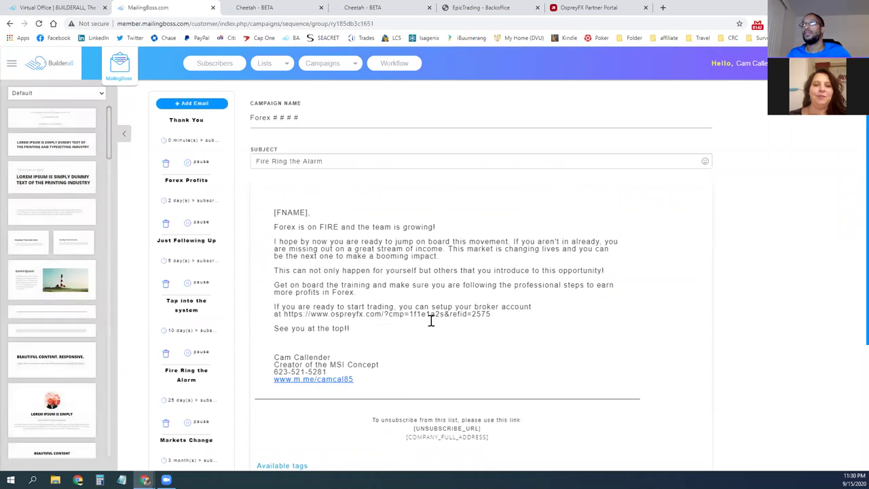
{"action": "scroll", "coordinate": [377, 284], "scroll_direction": "down", "scroll_amount": 1}
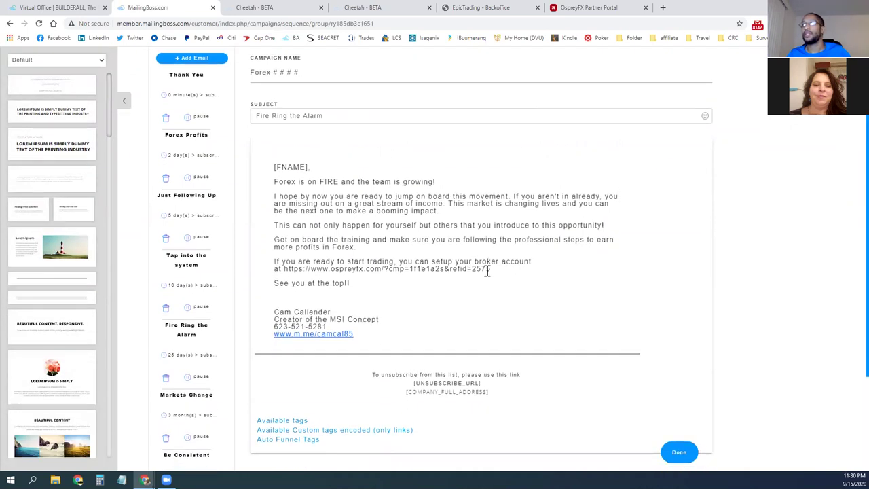
{"action": "scroll", "coordinate": [588, 362], "scroll_direction": "down", "scroll_amount": 2}
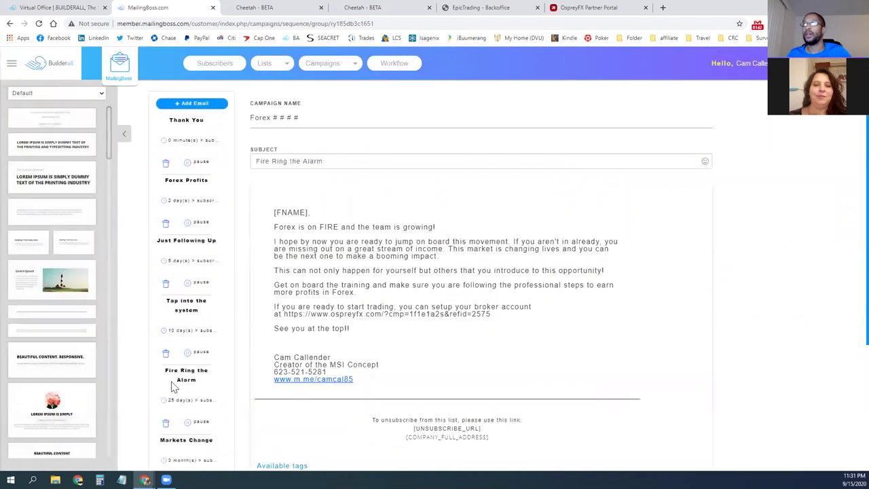
Check the signatures in the "Be Consistent" and "Happy Anniversary" emails of the sequence.
{"action": "scroll", "coordinate": [181, 398], "scroll_direction": "down", "scroll_amount": 2}
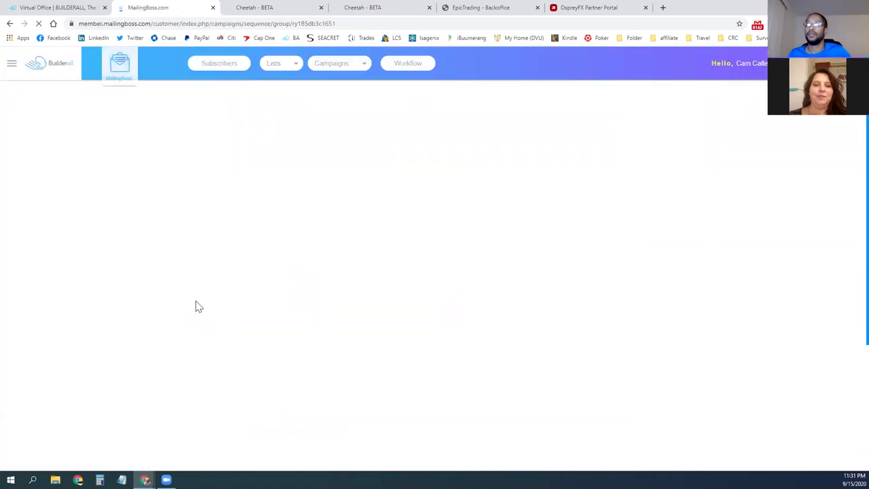
{"action": "scroll", "coordinate": [197, 307], "scroll_direction": "down", "scroll_amount": 3}
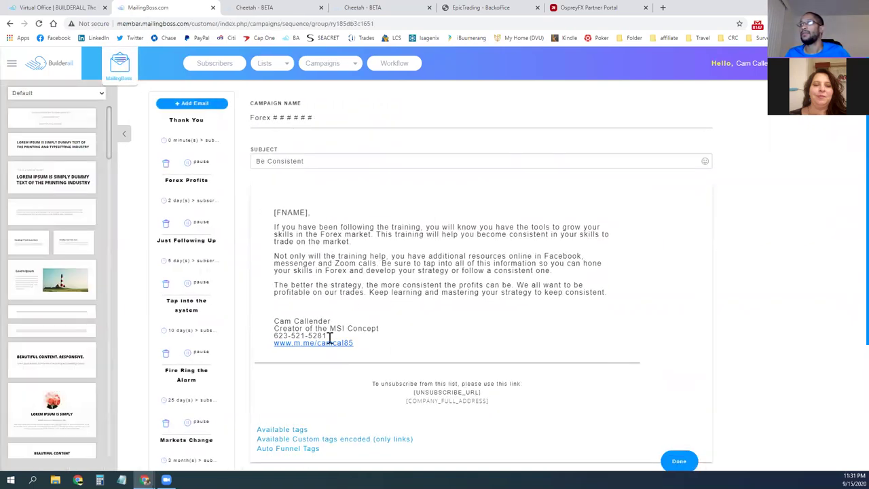
{"action": "scroll", "coordinate": [292, 326], "scroll_direction": "down", "scroll_amount": 2}
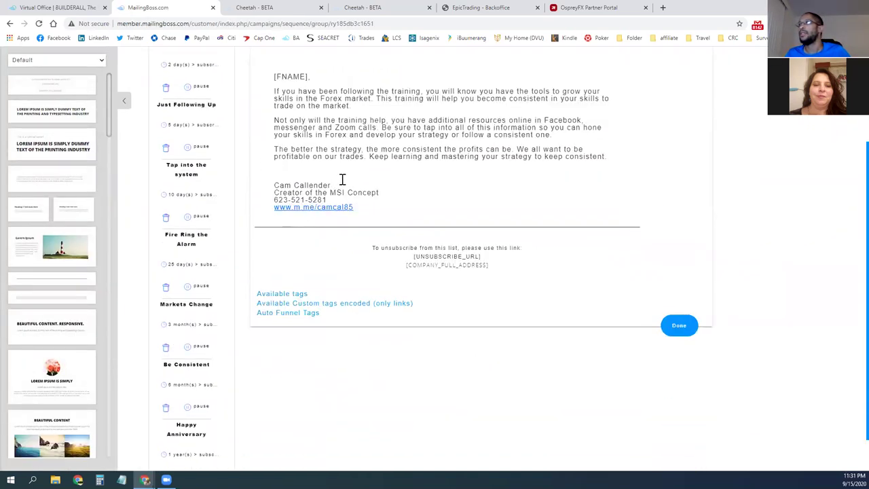
{"action": "left_click", "coordinate": [191, 432]}
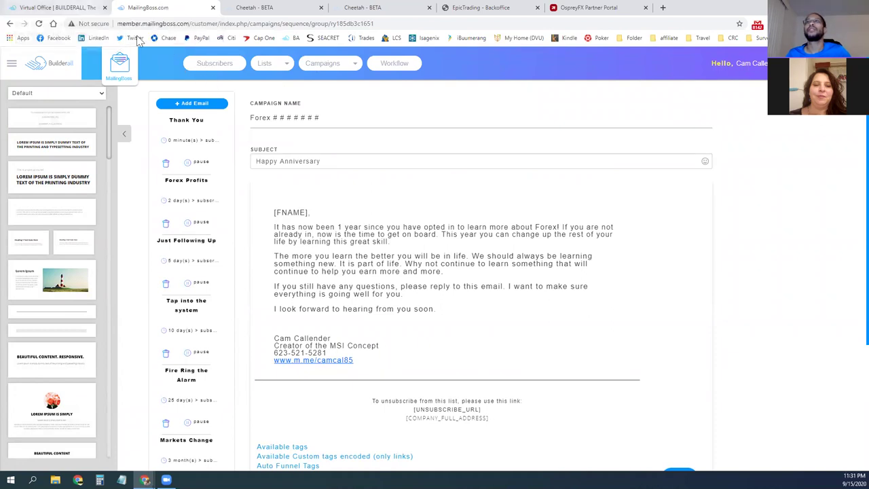
Select the Cheetah website builder in the Builderall office and open the copied address of the published EPIC Trading site in a new browser tab.
{"action": "left_click", "coordinate": [63, 8]}
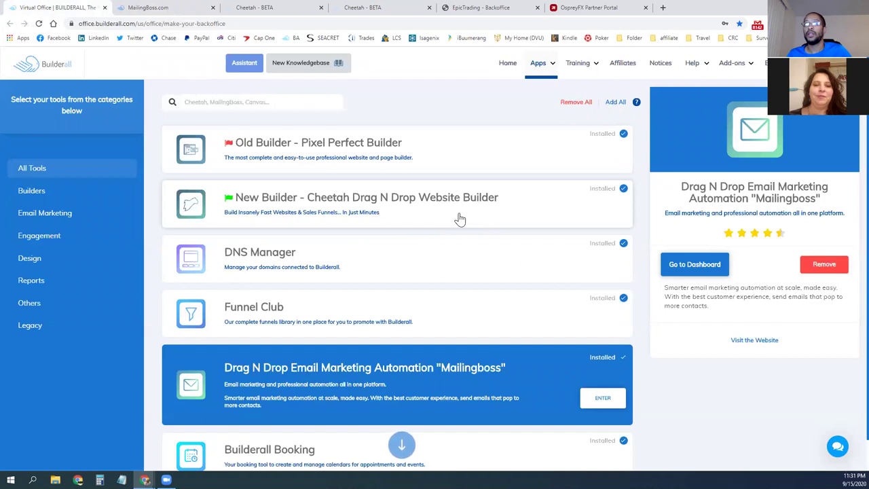
{"action": "left_click", "coordinate": [438, 216]}
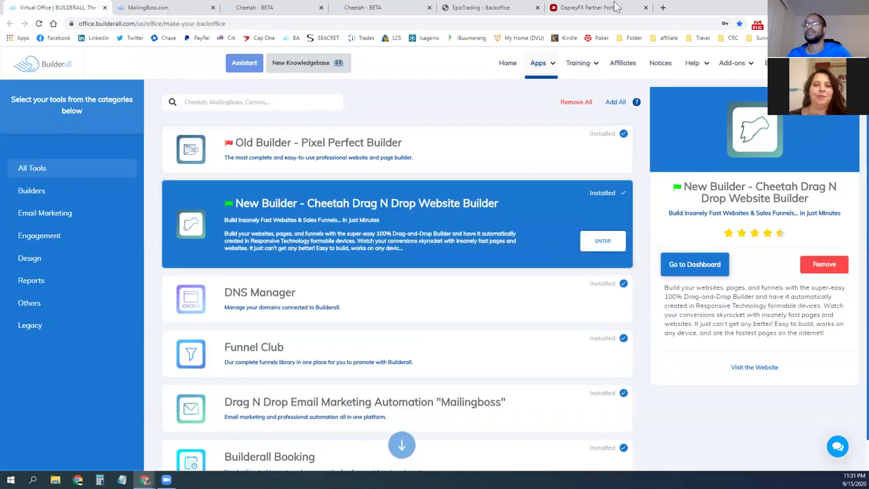
{"action": "left_click", "coordinate": [663, 9]}
{"action": "key", "text": "ctrl+v"}
{"action": "key", "text": "Return"}
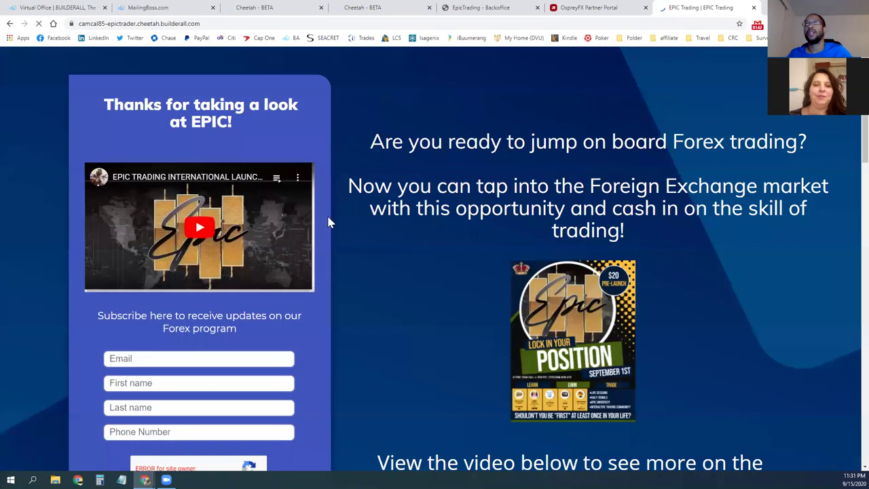
Review the published EPIC Trading page, from the subscription form and videos down to the team enrollment and broker account buttons.
{"action": "scroll", "coordinate": [338, 280], "scroll_direction": "down", "scroll_amount": 10}
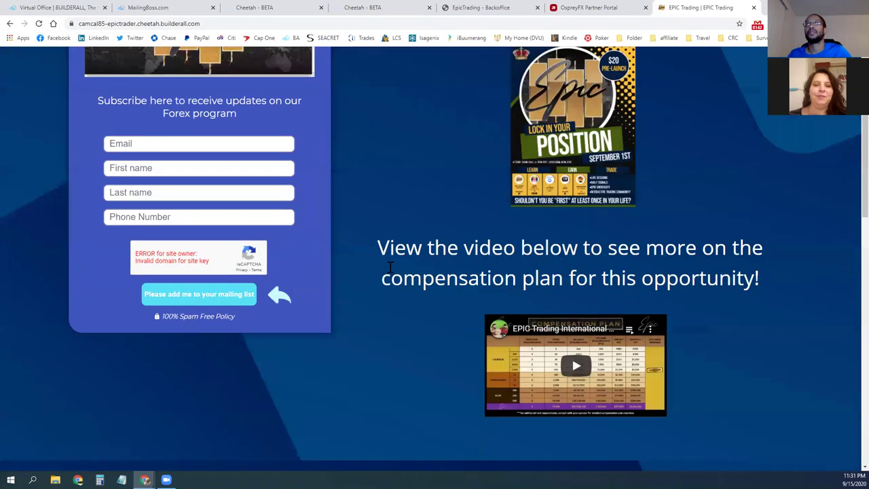
{"action": "scroll", "coordinate": [366, 241], "scroll_direction": "down", "scroll_amount": 5}
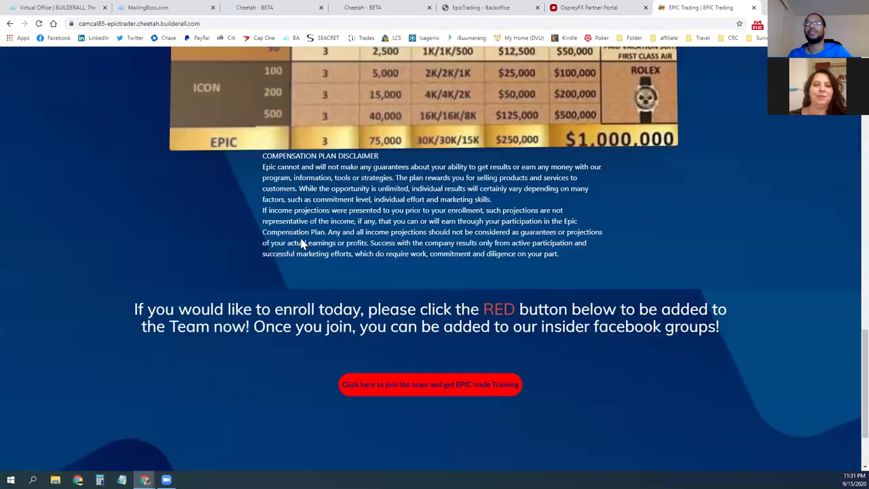
{"action": "scroll", "coordinate": [247, 243], "scroll_direction": "up", "scroll_amount": 6}
{"action": "scroll", "coordinate": [259, 237], "scroll_direction": "up", "scroll_amount": 8}
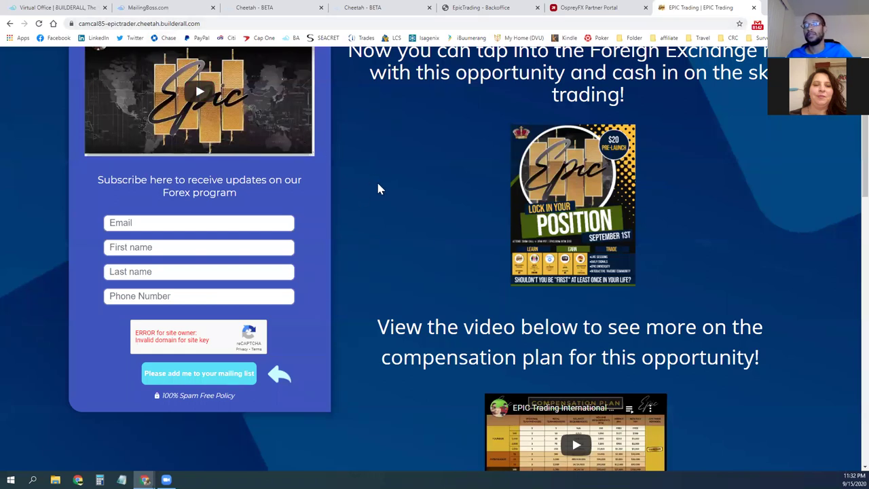
{"action": "scroll", "coordinate": [379, 189], "scroll_direction": "down", "scroll_amount": 10}
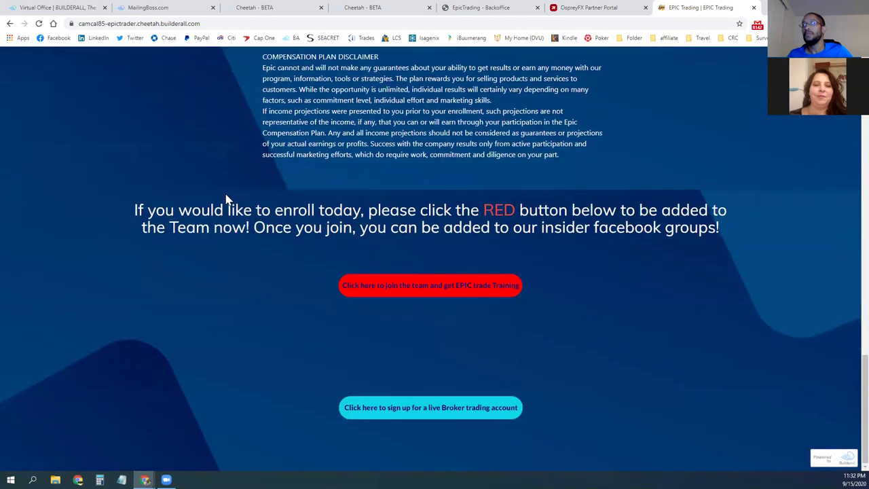
{"action": "scroll", "coordinate": [228, 200], "scroll_direction": "up", "scroll_amount": 10}
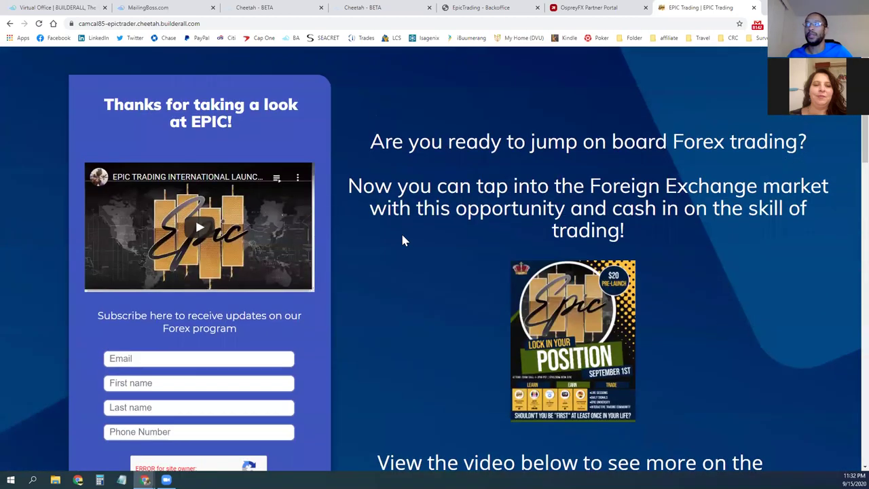
{"action": "left_click", "coordinate": [78, 8]}
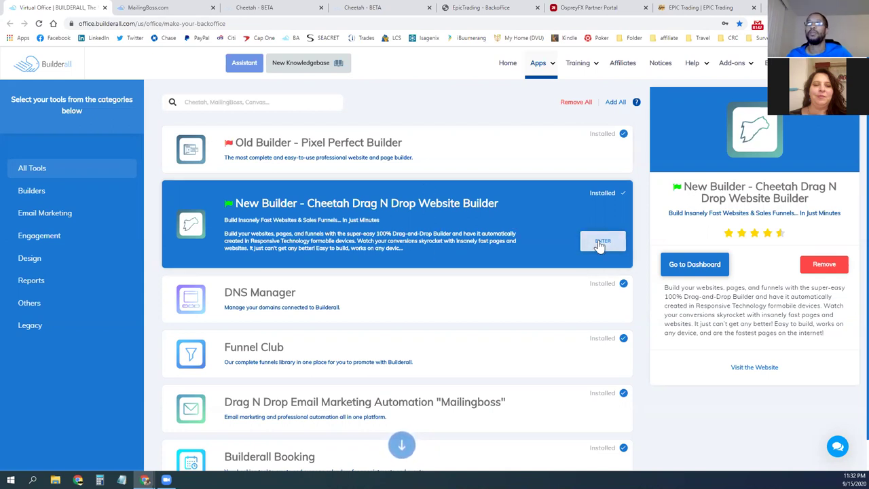
{"action": "left_click", "coordinate": [291, 8]}
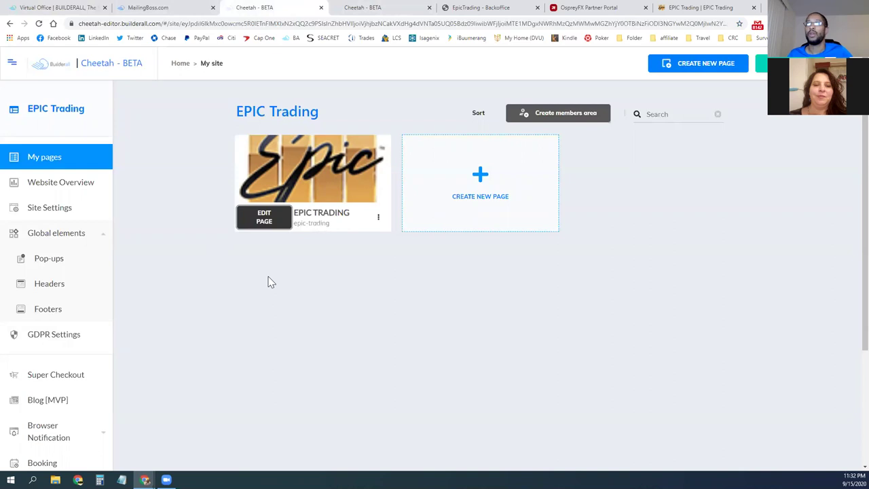
{"action": "left_click", "coordinate": [151, 7]}
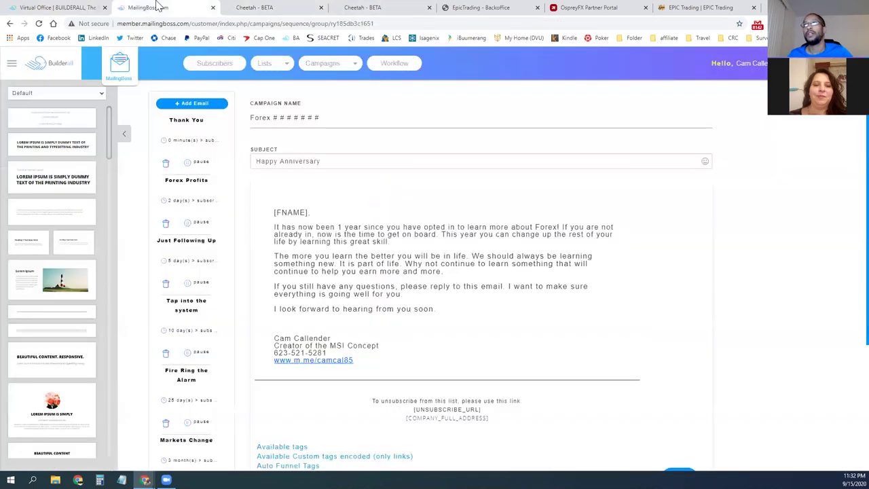
{"action": "left_click", "coordinate": [70, 9]}
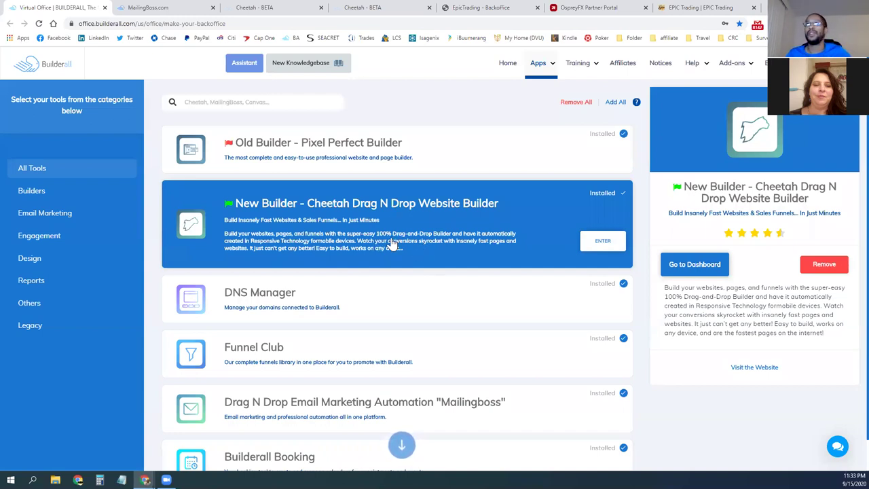
{"action": "left_click", "coordinate": [185, 8]}
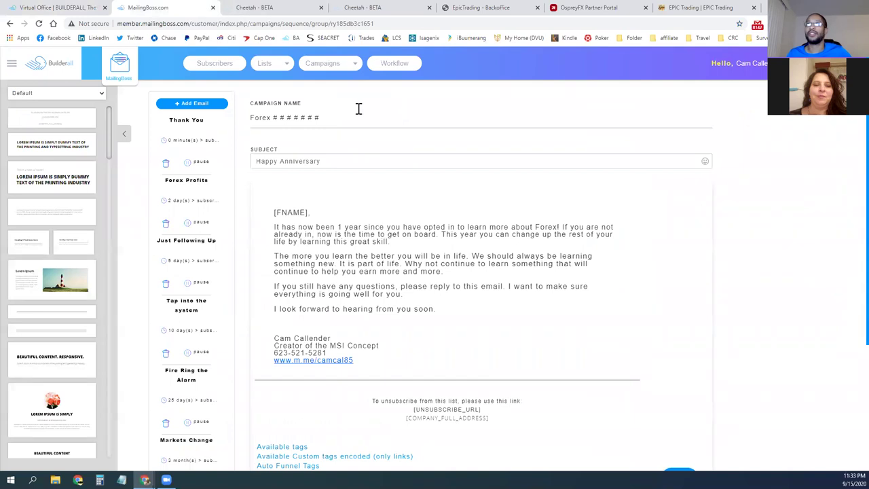
From the Builderall office, enter the Cheetah builder and go to the unpublished EPIC Trading site in the site list.
{"action": "left_click", "coordinate": [74, 9]}
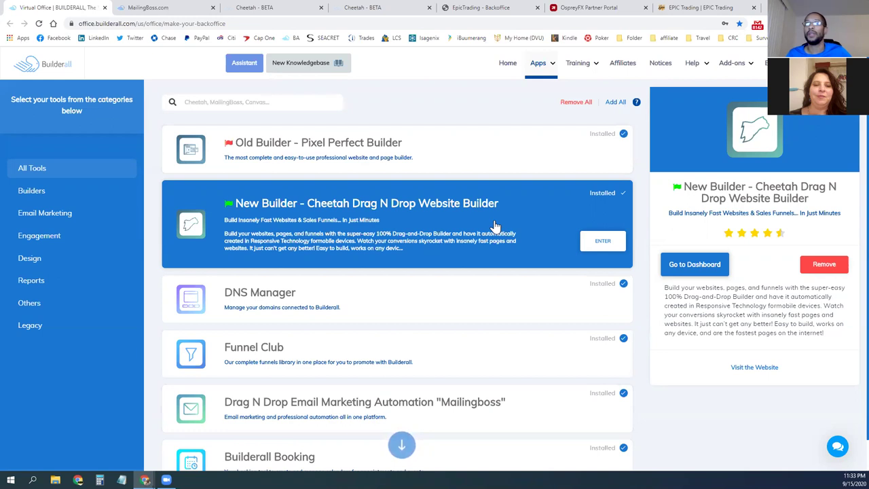
{"action": "left_click", "coordinate": [602, 248]}
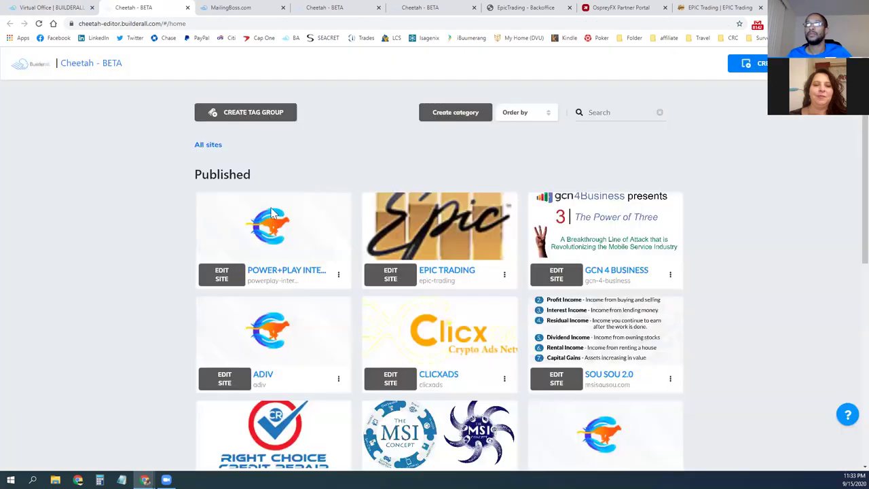
{"action": "scroll", "coordinate": [195, 212], "scroll_direction": "down", "scroll_amount": 6}
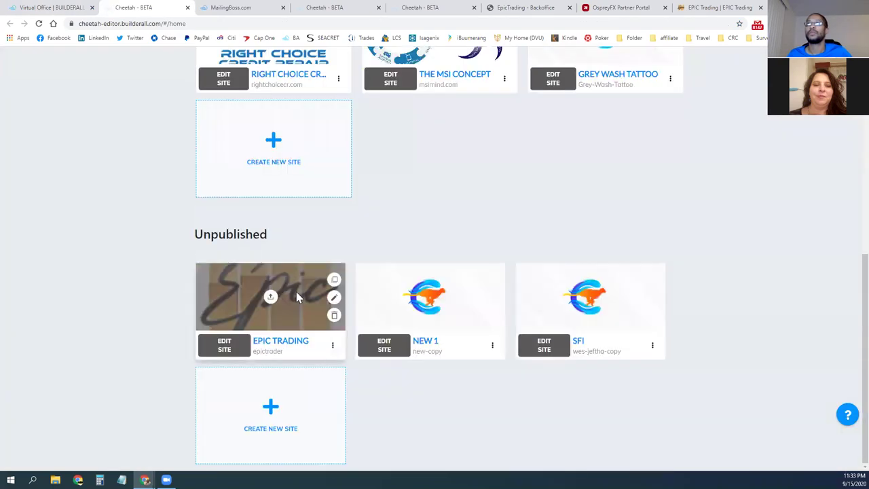
Close the EPIC Trading site pages tab, the Cheetah page editor and the EpicTrading backoffice, leaving the editor without saving.
{"action": "left_click", "coordinate": [237, 7]}
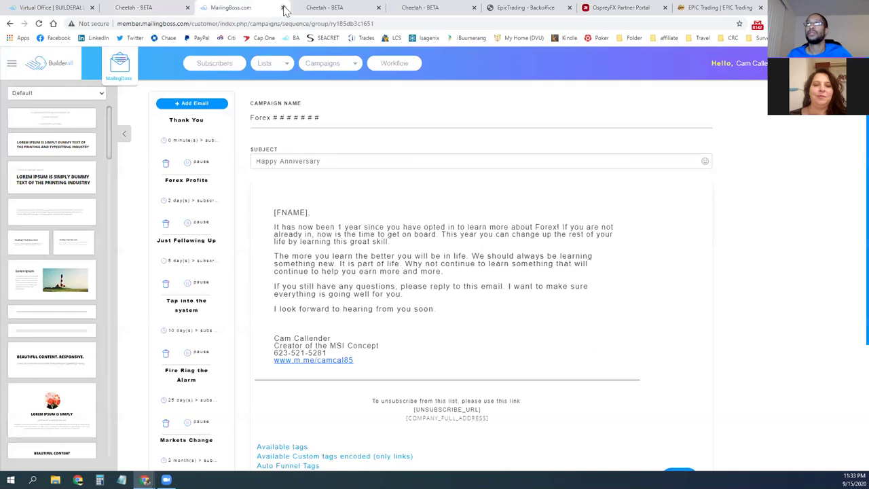
{"action": "left_click", "coordinate": [309, 7]}
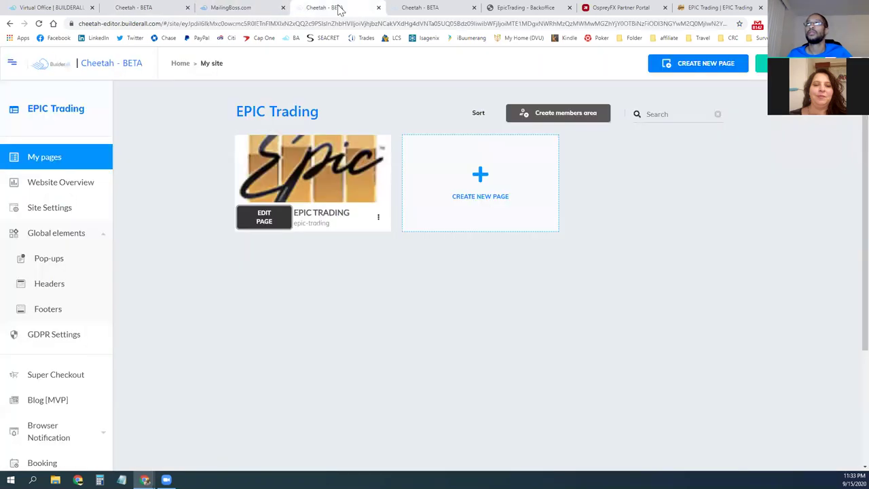
{"action": "left_click", "coordinate": [378, 8]}
{"action": "left_click", "coordinate": [379, 8]}
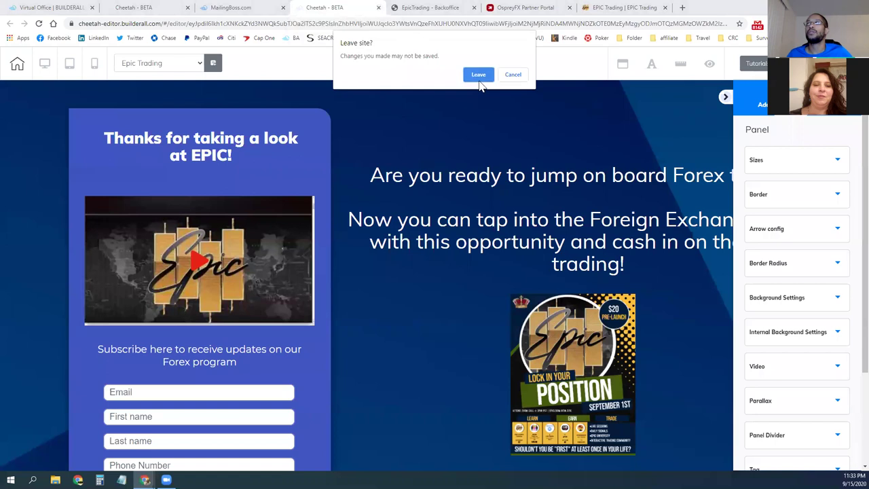
{"action": "left_click", "coordinate": [479, 76]}
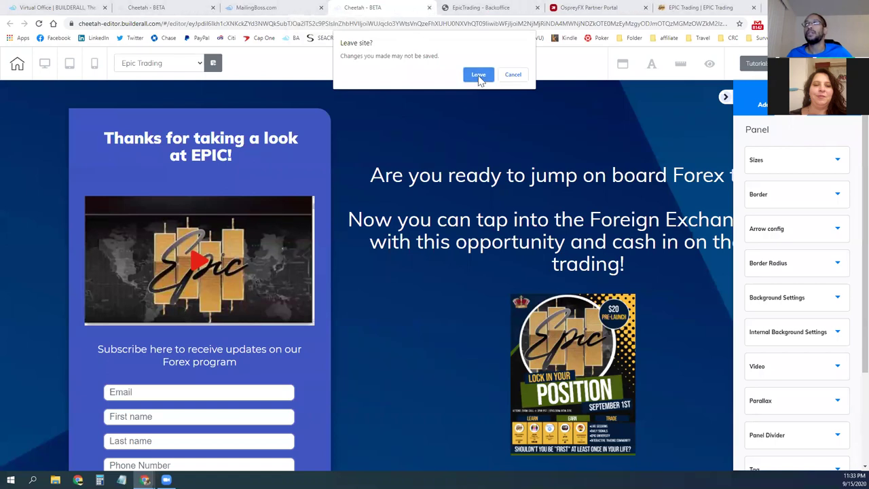
{"action": "left_click", "coordinate": [505, 80]}
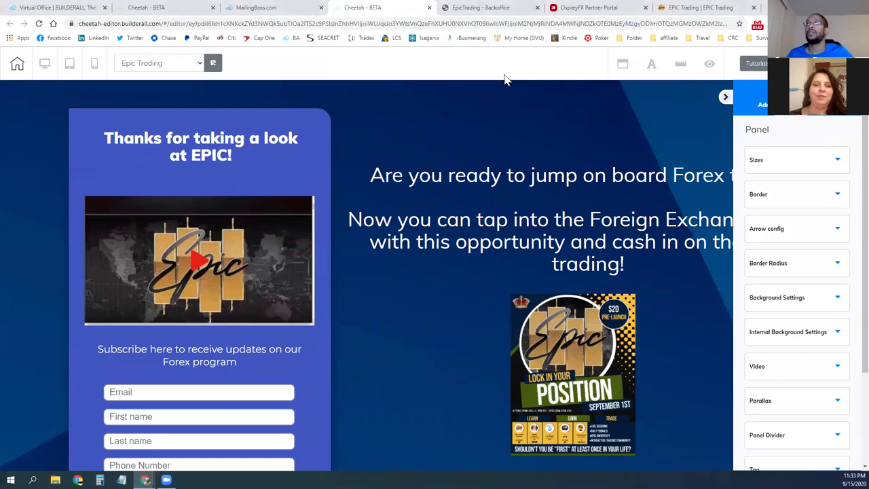
{"action": "left_click", "coordinate": [429, 8]}
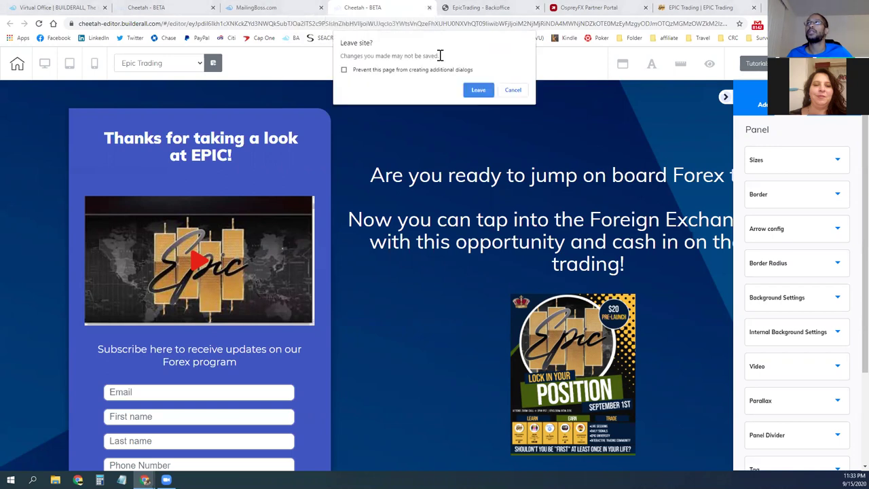
{"action": "left_click", "coordinate": [479, 91]}
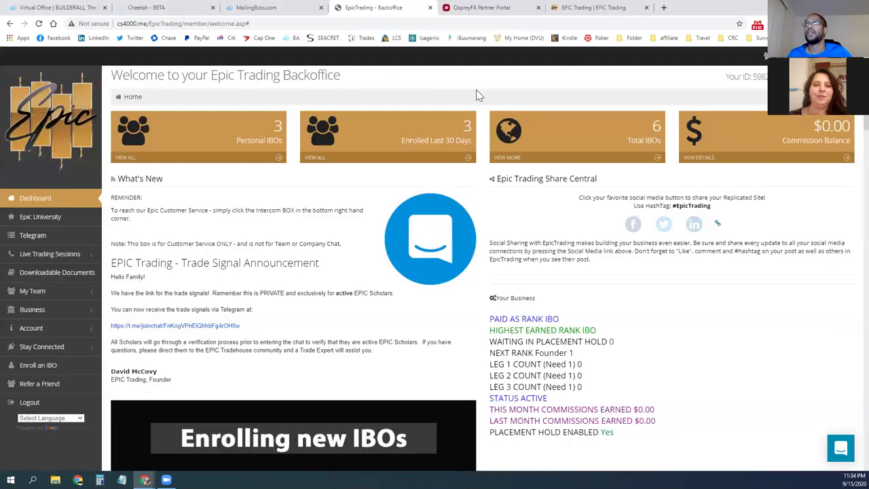
{"action": "left_click", "coordinate": [429, 7]}
Open the transfer settings of the unpublished EPIC Trading site in Cheetah, choose "Duplicate site and transfer", and cancel the transfer.
{"action": "left_click", "coordinate": [275, 8]}
{"action": "left_click", "coordinate": [185, 7]}
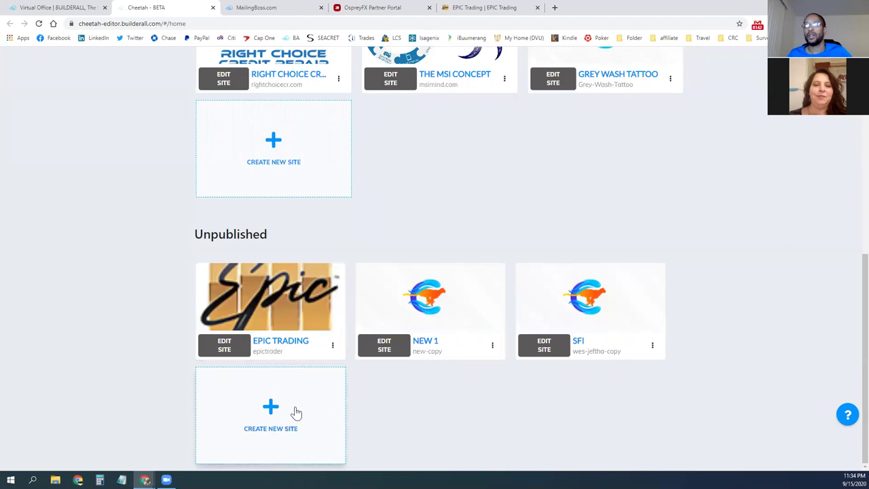
{"action": "left_click", "coordinate": [333, 347]}
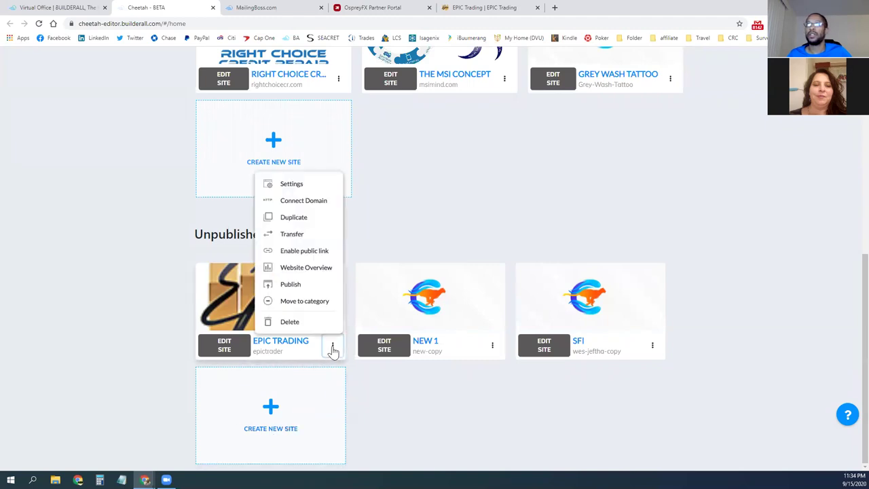
{"action": "left_click", "coordinate": [306, 238]}
{"action": "left_click", "coordinate": [511, 274]}
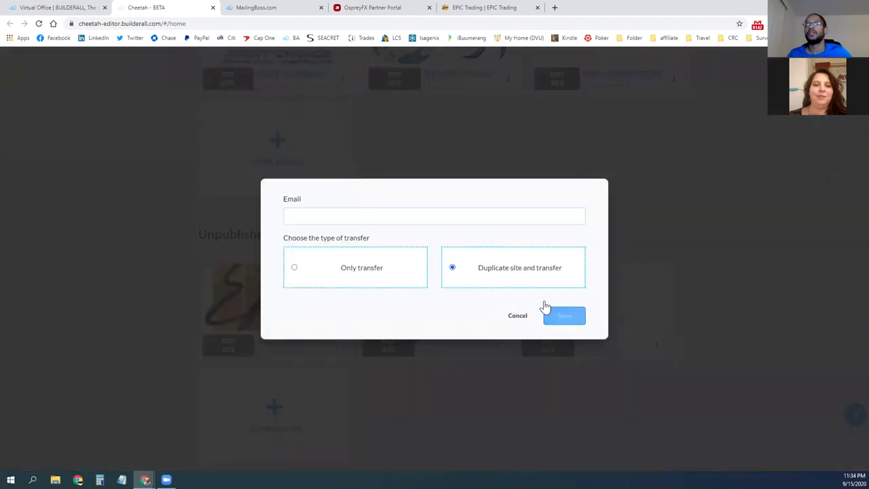
{"action": "left_click", "coordinate": [400, 217]}
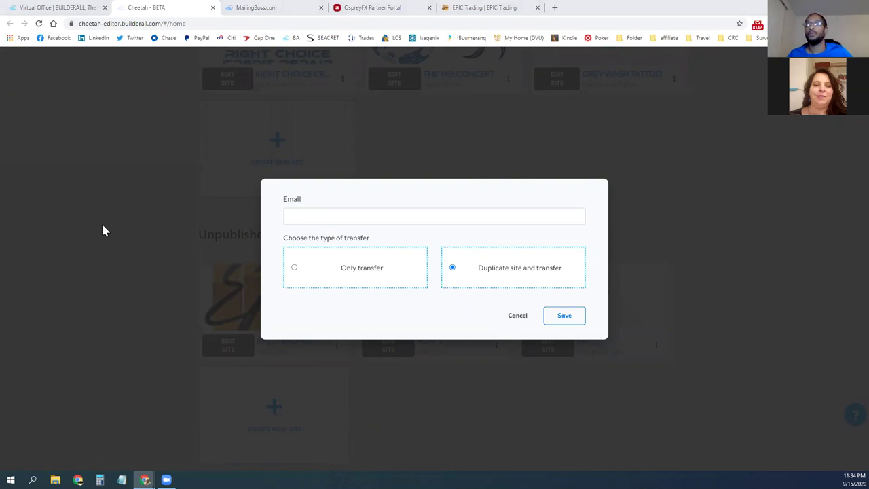
{"action": "left_click", "coordinate": [517, 318]}
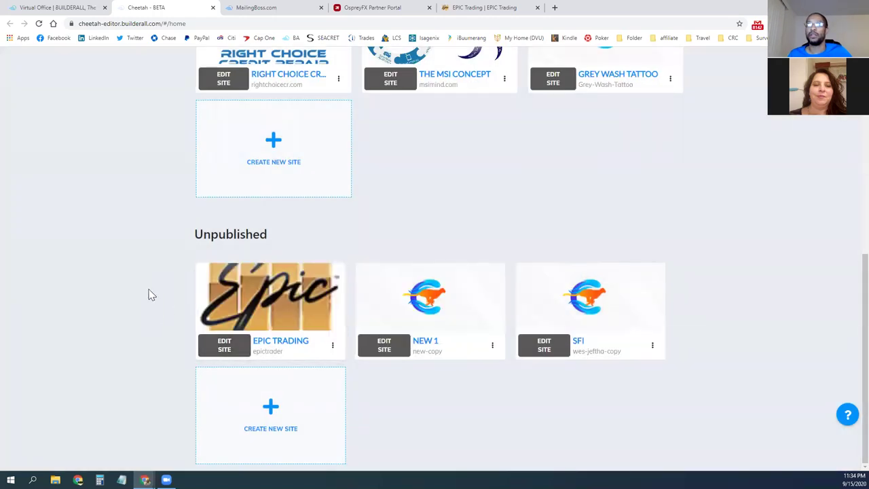
Return to the published EPIC Trading page and look at its mailing list subscription form.
{"action": "scroll", "coordinate": [133, 302], "scroll_direction": "up", "scroll_amount": 6}
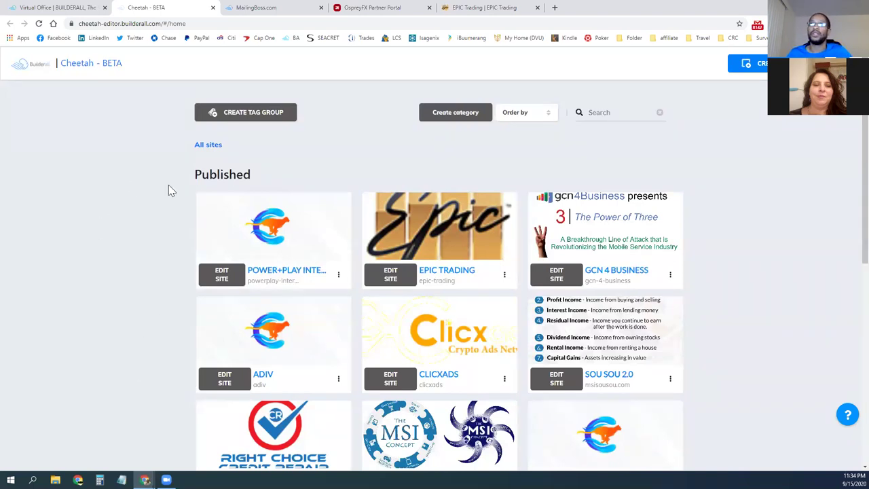
{"action": "left_click", "coordinate": [25, 8]}
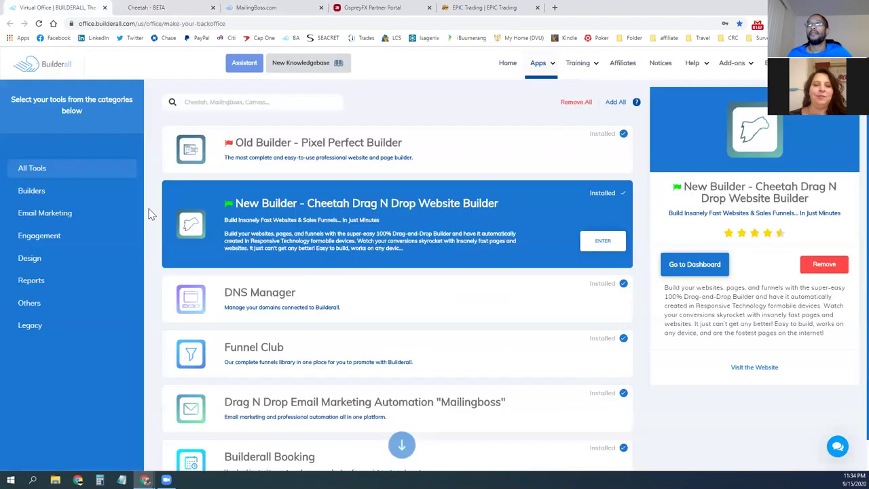
{"action": "left_click", "coordinate": [476, 7]}
{"action": "scroll", "coordinate": [226, 256], "scroll_direction": "down", "scroll_amount": 3}
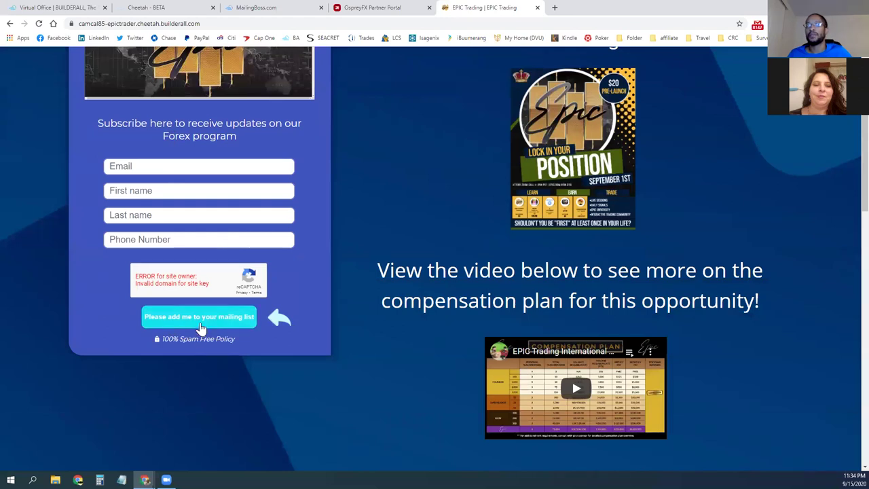
Point out the reCAPTCHA box on the published EPIC Trading page's subscription form.
{"action": "left_click_drag", "start_coordinate": [141, 282], "coordinate": [188, 278]}
{"action": "left_click", "coordinate": [188, 278]}
{"action": "scroll", "coordinate": [190, 305], "scroll_direction": "up", "scroll_amount": 2}
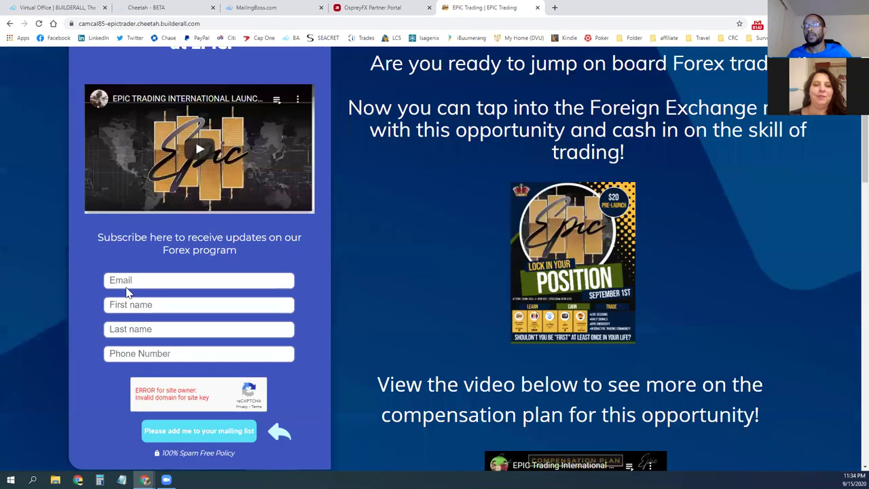
Return to the Cheetah site list and open the unpublished EPIC Trading site's page in the editor.
{"action": "left_click", "coordinate": [262, 8]}
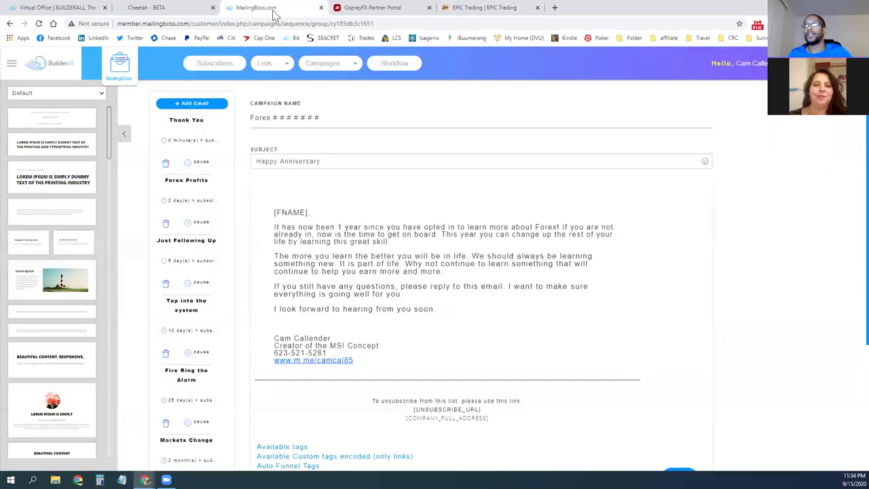
{"action": "left_click", "coordinate": [139, 10]}
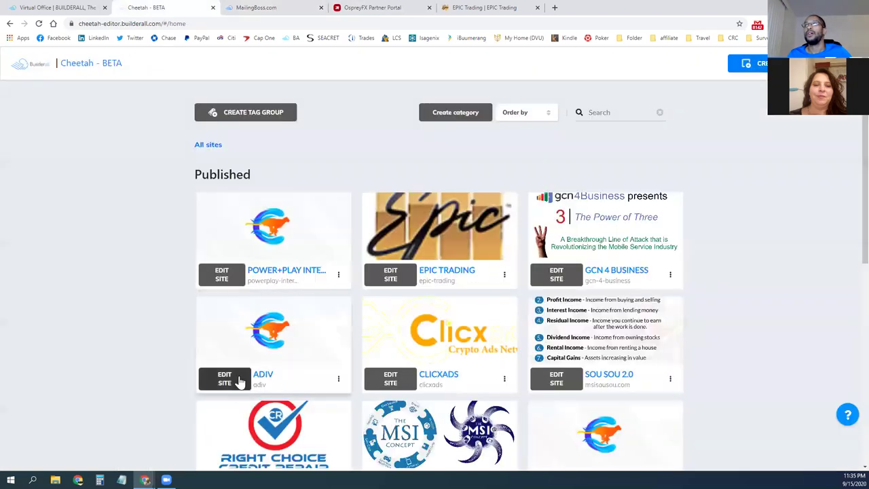
{"action": "scroll", "coordinate": [217, 366], "scroll_direction": "down", "scroll_amount": 5}
{"action": "left_click", "coordinate": [224, 346]}
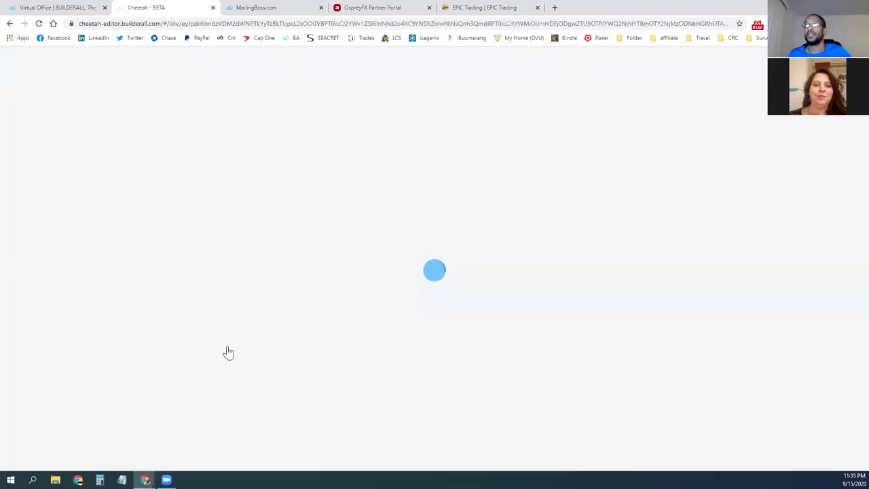
{"action": "left_click", "coordinate": [271, 220]}
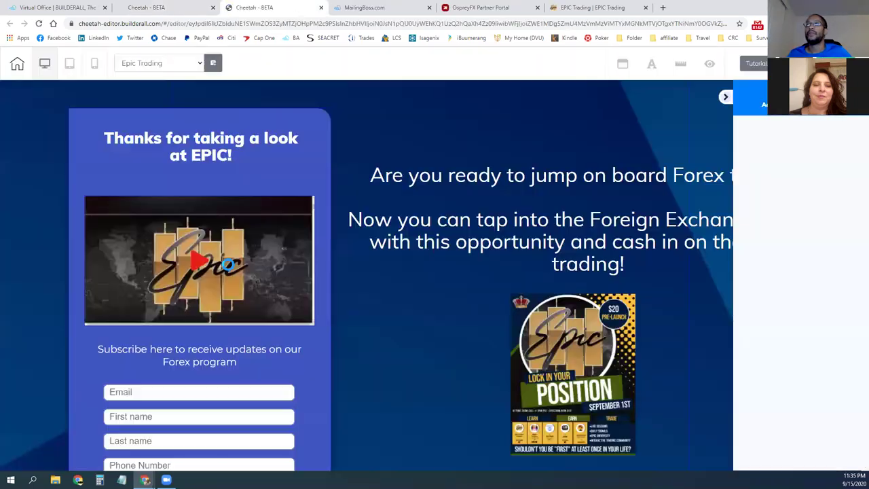
Open the reCaptcha configuration of the page's MailingBoss form and go to Google's page for getting a reCAPTCHA v2 key.
{"action": "scroll", "coordinate": [211, 367], "scroll_direction": "down", "scroll_amount": 5}
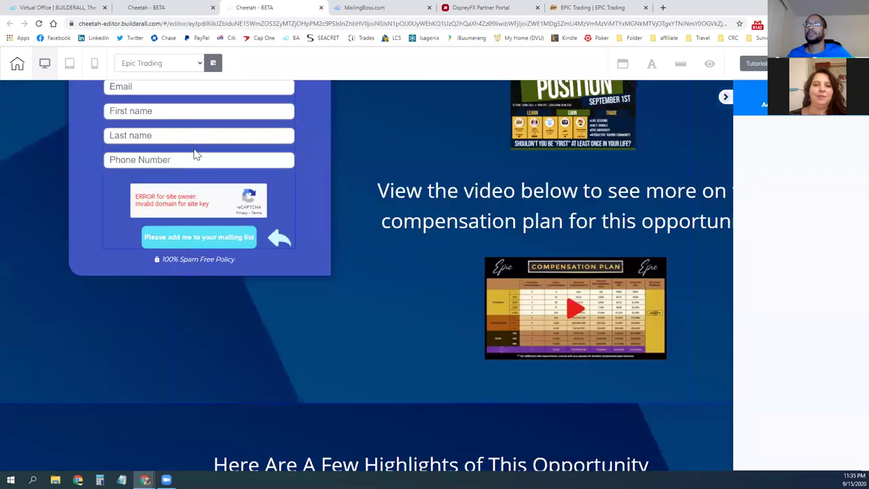
{"action": "left_click", "coordinate": [196, 148]}
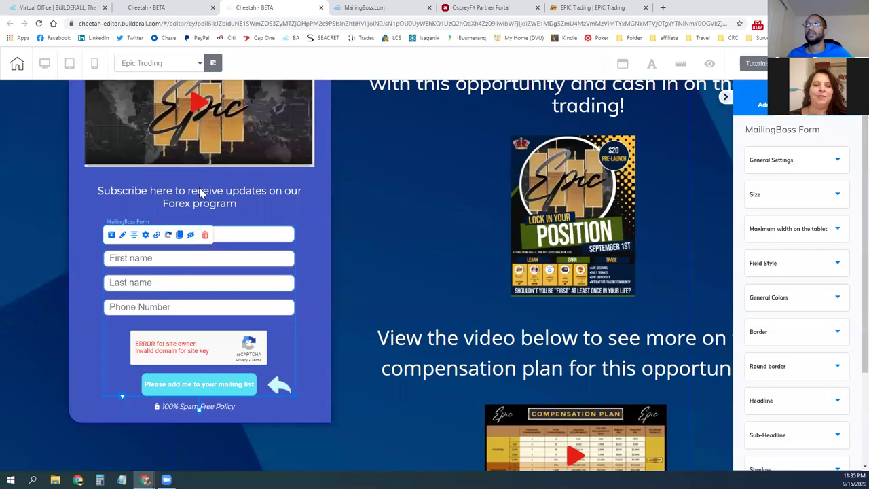
{"action": "left_click", "coordinate": [169, 237]}
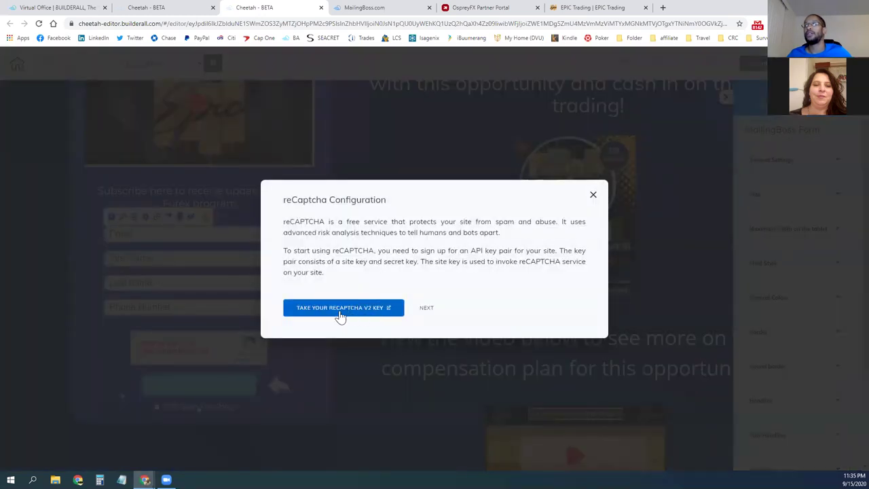
{"action": "left_click", "coordinate": [342, 313]}
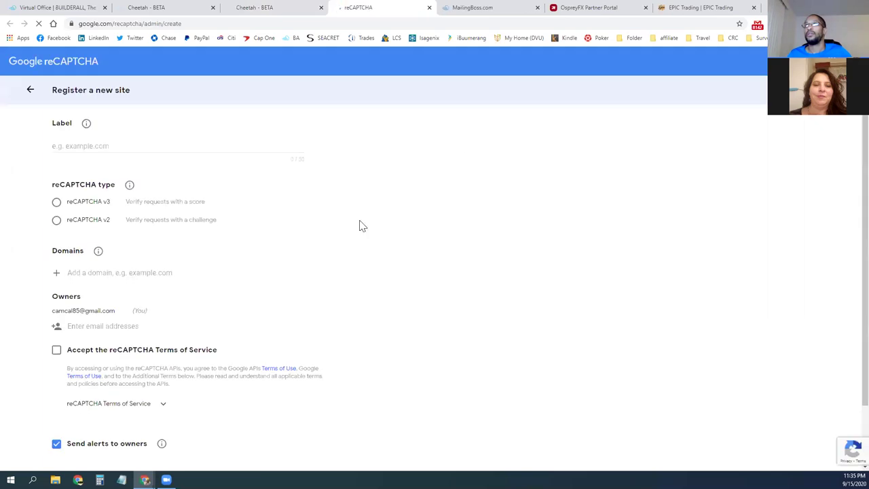
Check the Site Key and Secret Key fields in Cheetah's reCaptcha configuration, and return to the Google reCAPTCHA registration form.
{"action": "left_click", "coordinate": [138, 147]}
{"action": "left_click", "coordinate": [279, 9]}
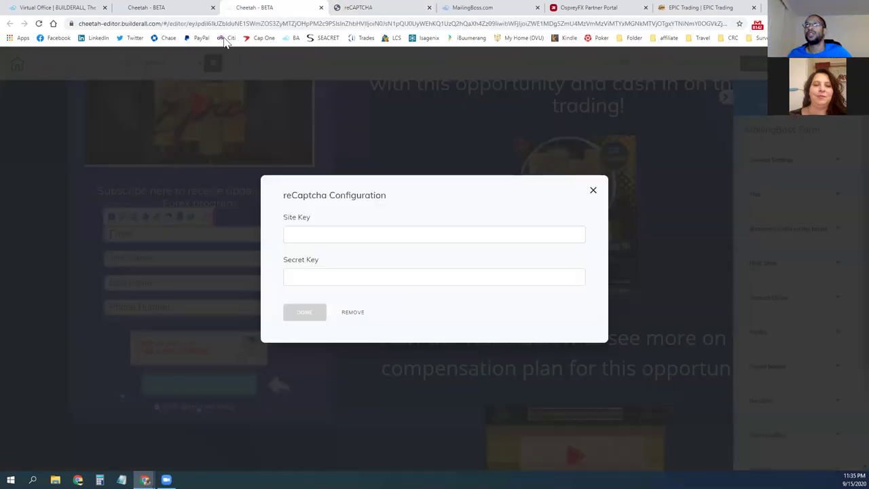
{"action": "left_click", "coordinate": [360, 7]}
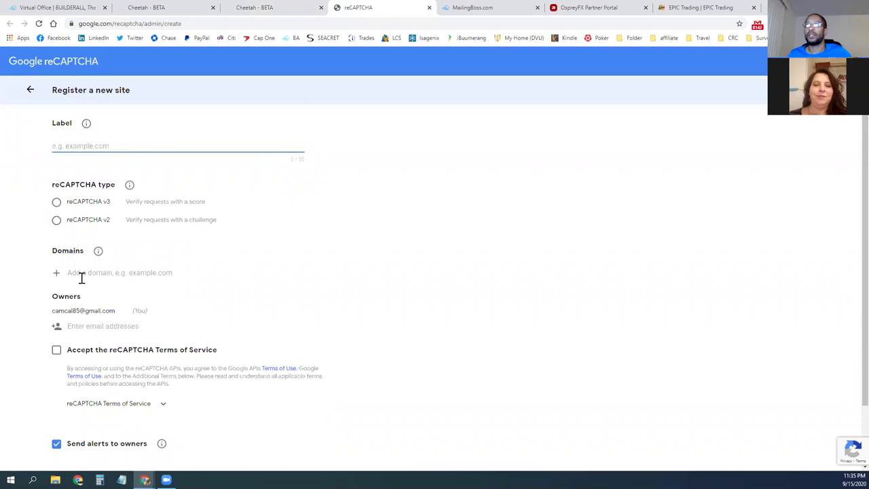
Label the new reCAPTCHA site "epic" and enter the published EPIC Trading page's address as its domain.
{"action": "left_click", "coordinate": [58, 280]}
{"action": "left_click", "coordinate": [112, 148]}
{"action": "type", "text": "e"}
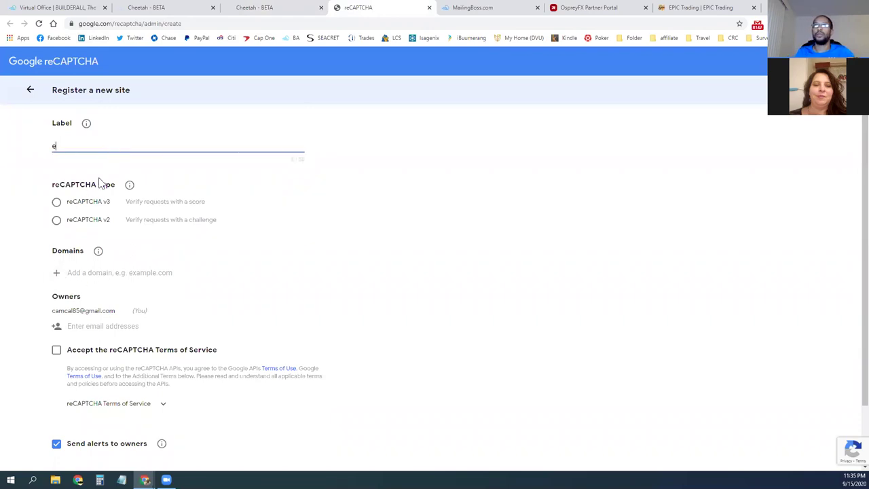
{"action": "type", "text": "pric"}
{"action": "key", "text": "BackSpace"}
{"action": "key", "text": "BackSpace"}
{"action": "left_click", "coordinate": [112, 272]}
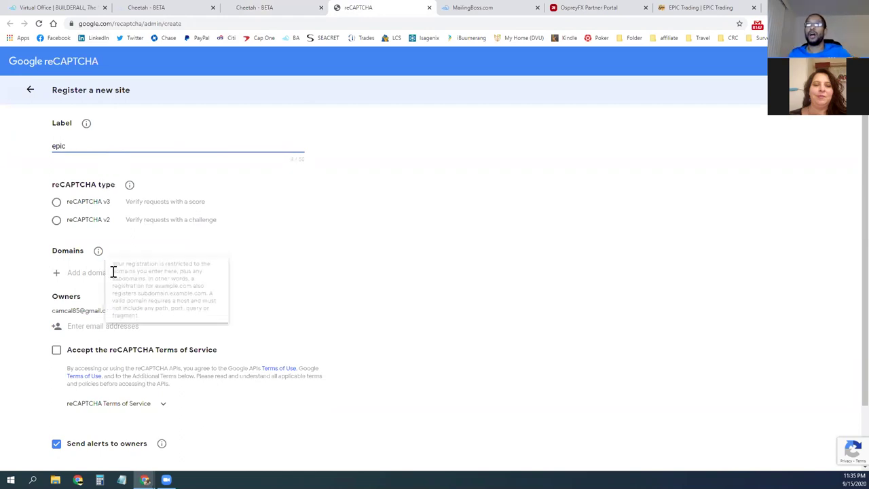
{"action": "type", "text": "https://camcal85-epictrader.cheetah.builderall.com"}
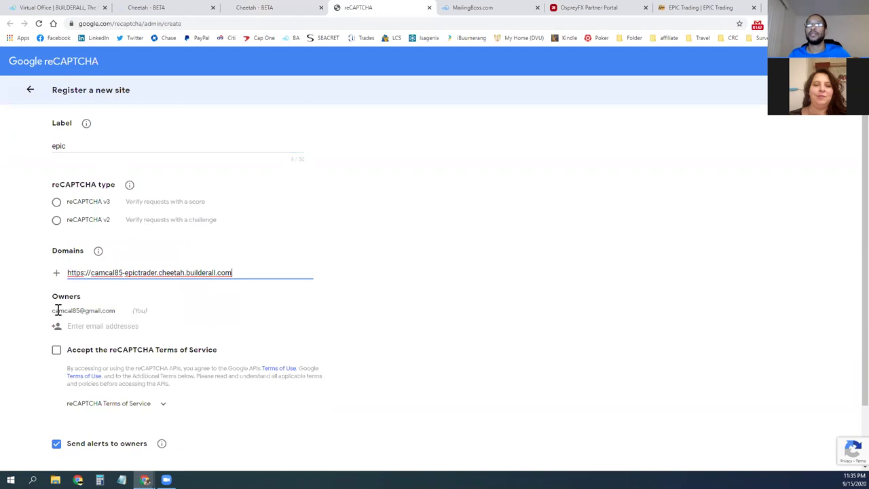
Accept the reCAPTCHA Terms of Service and choose reCAPTCHA v3 as the type.
{"action": "left_click", "coordinate": [56, 350]}
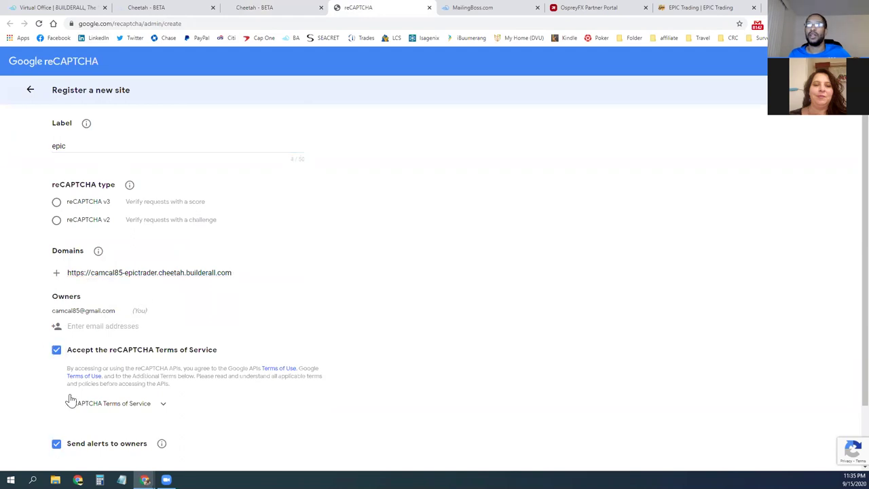
{"action": "scroll", "coordinate": [70, 400], "scroll_direction": "down", "scroll_amount": 1}
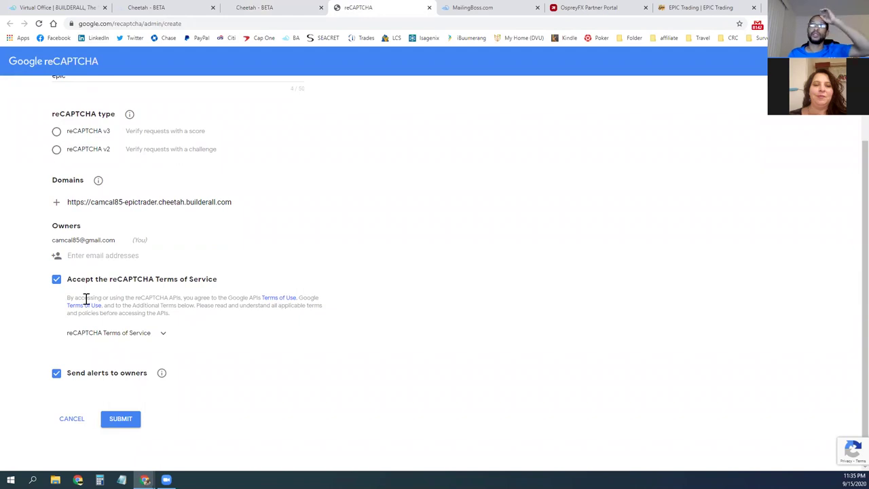
{"action": "left_click", "coordinate": [56, 135]}
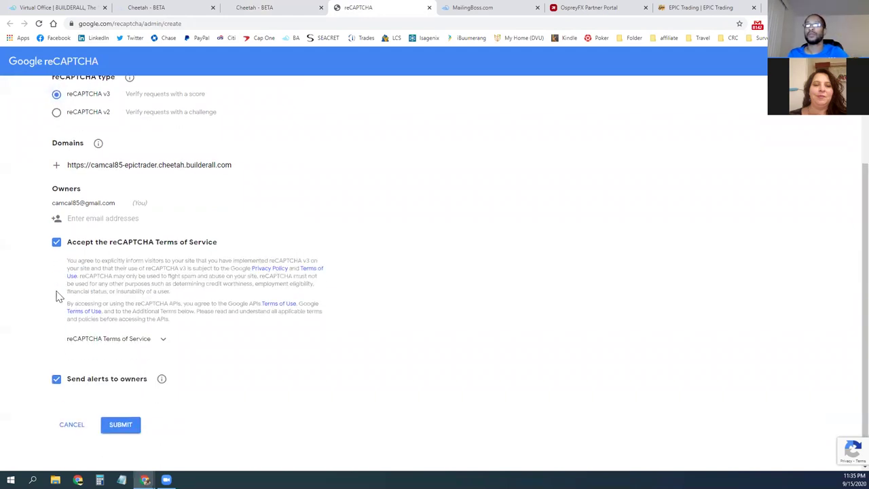
{"action": "scroll", "coordinate": [176, 285], "scroll_direction": "up", "scroll_amount": 2}
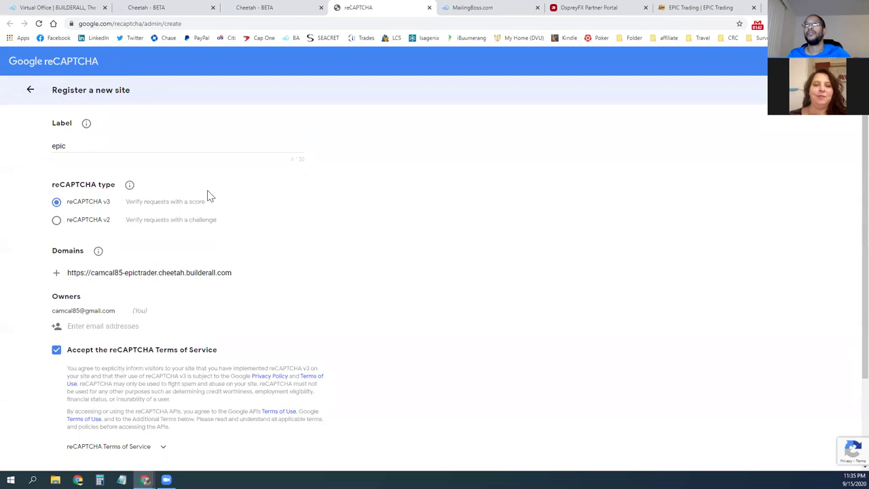
Point out the Site Key and Secret Key fields in Cheetah's reCaptcha configuration, and close it without entering keys.
{"action": "left_click", "coordinate": [280, 10]}
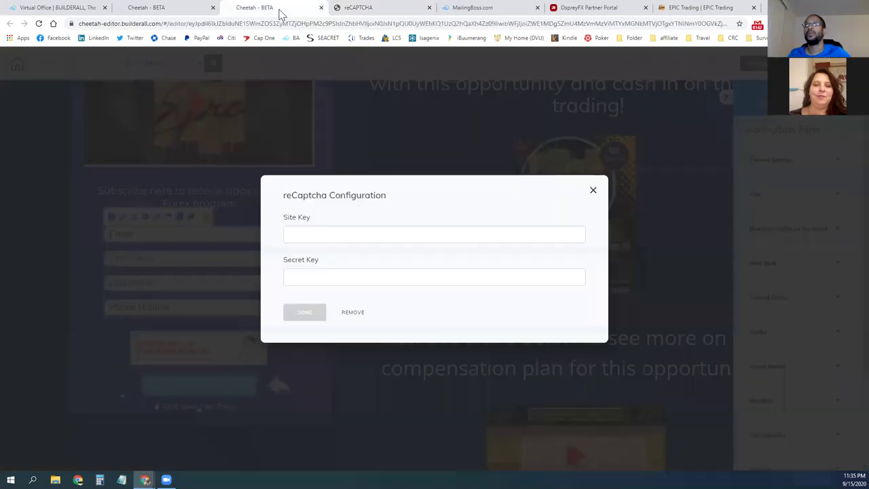
{"action": "left_click", "coordinate": [322, 237]}
{"action": "left_click", "coordinate": [323, 278]}
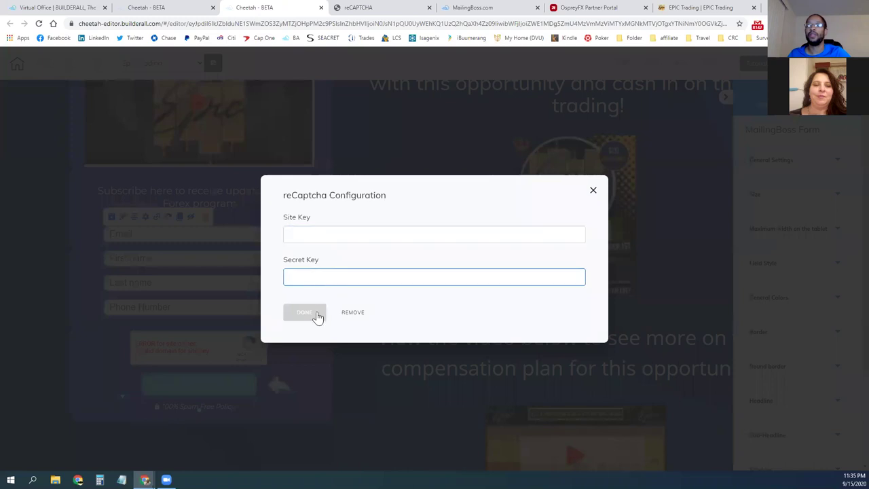
{"action": "left_click", "coordinate": [593, 191]}
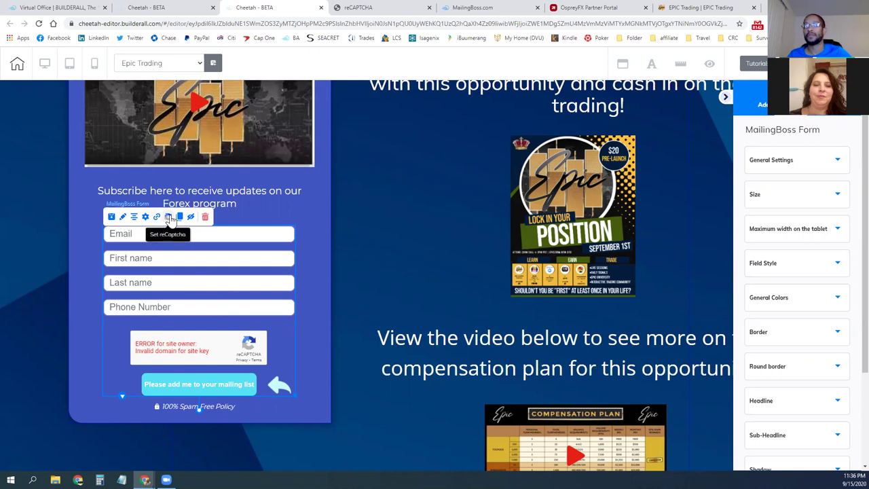
Return to the published EPIC Trading page and reload it.
{"action": "scroll", "coordinate": [380, 257], "scroll_direction": "up", "scroll_amount": 2}
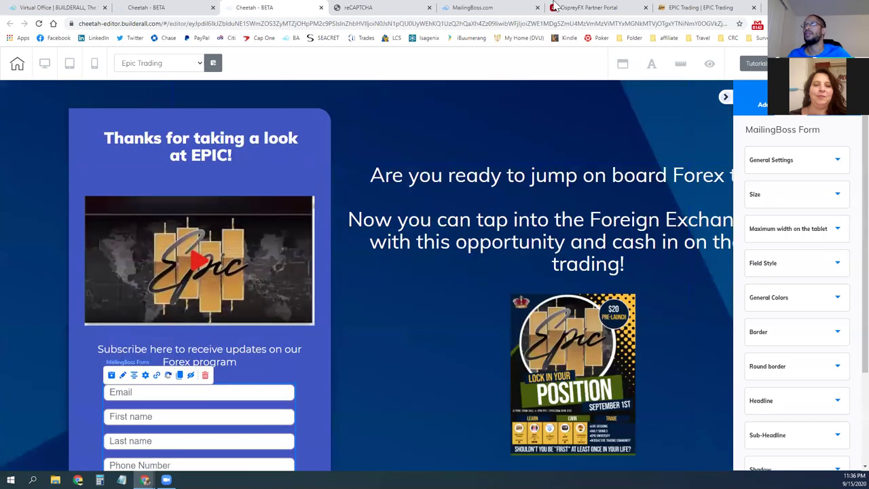
{"action": "left_click", "coordinate": [710, 8]}
{"action": "scroll", "coordinate": [342, 330], "scroll_direction": "down", "scroll_amount": 3}
{"action": "scroll", "coordinate": [310, 245], "scroll_direction": "up", "scroll_amount": 1}
{"action": "key", "text": "F5"}
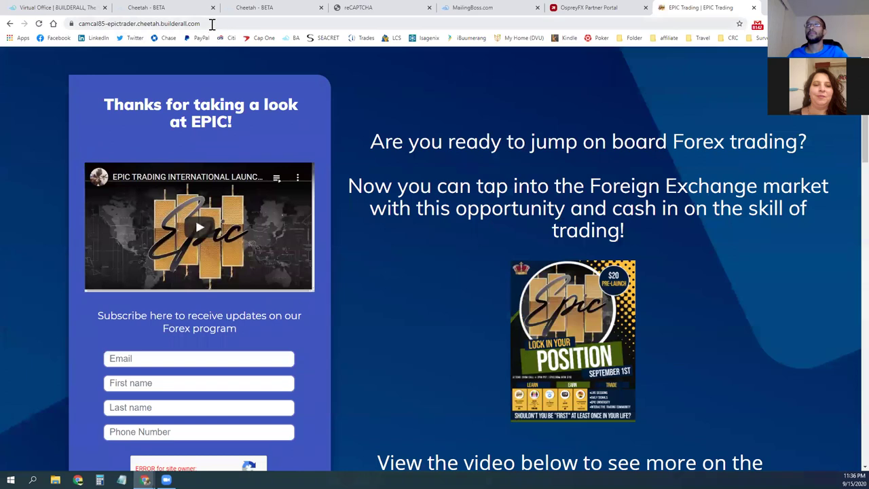
Load msimind.com/epic in place of the published EPIC Trading page.
{"action": "left_click", "coordinate": [212, 24]}
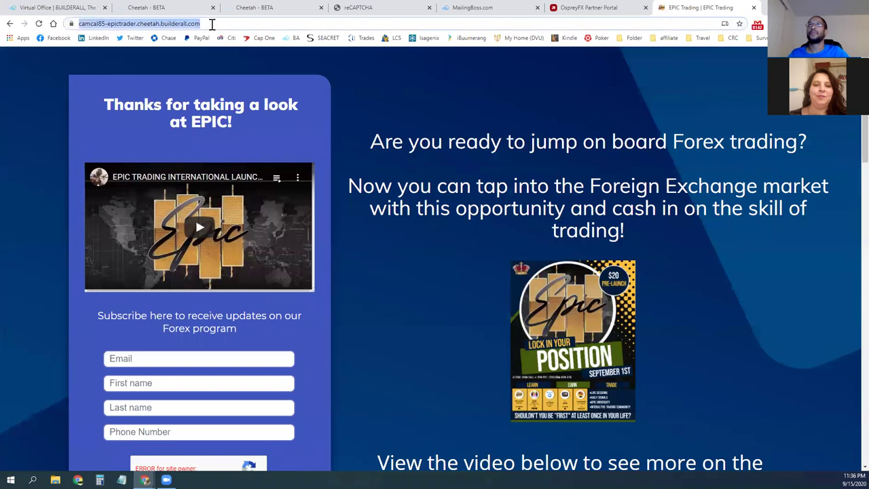
{"action": "type", "text": "e"}
{"action": "key", "text": "BackSpace"}
{"action": "key", "text": "BackSpace"}
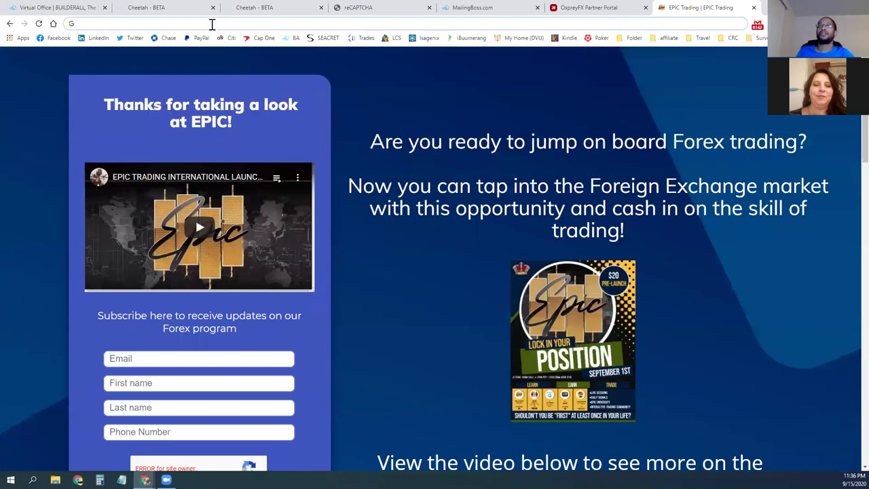
{"action": "type", "text": "msimind.com"}
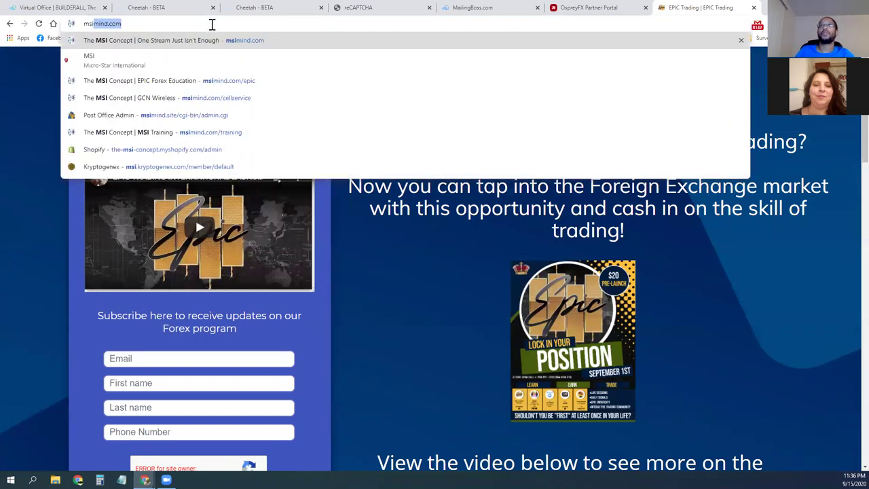
{"action": "key", "text": "Right"}
{"action": "type", "text": "/epic"}
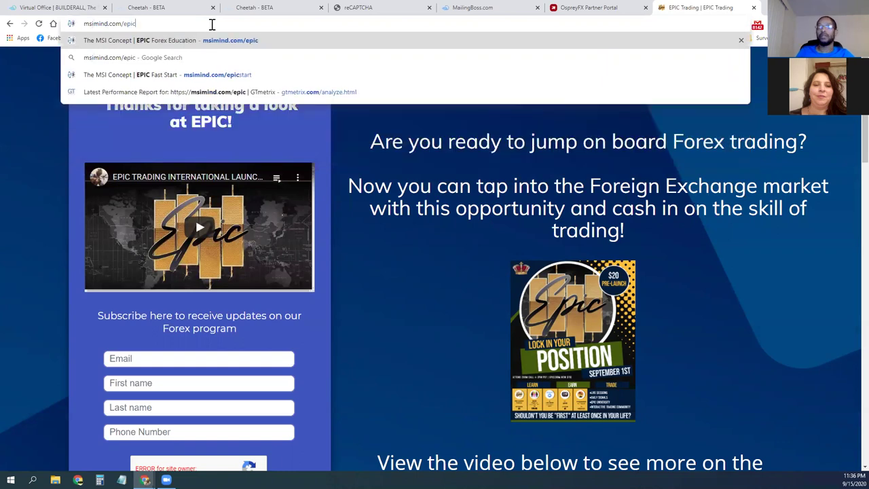
{"action": "key", "text": "Return"}
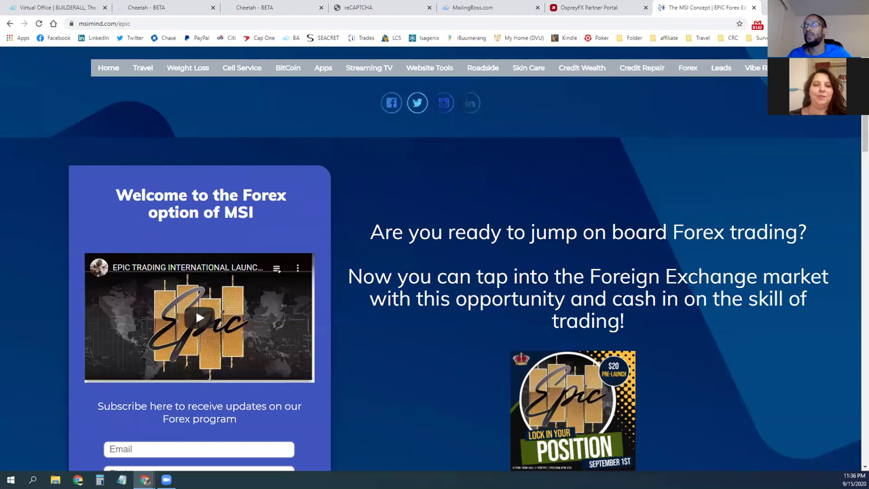
Look through the msimind.com/epic page, from the subscription form's reCAPTCHA to the enrolment and broker sign-up buttons.
{"action": "scroll", "coordinate": [419, 205], "scroll_direction": "down", "scroll_amount": 1}
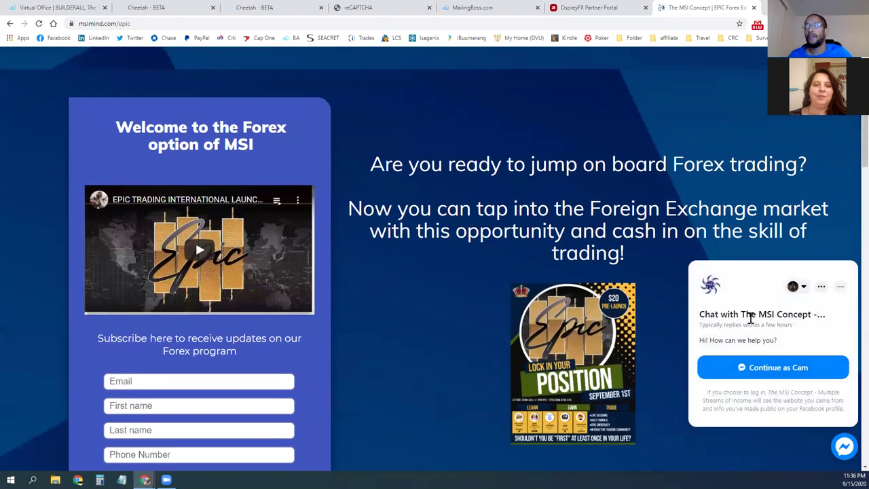
{"action": "scroll", "coordinate": [392, 284], "scroll_direction": "down", "scroll_amount": 4}
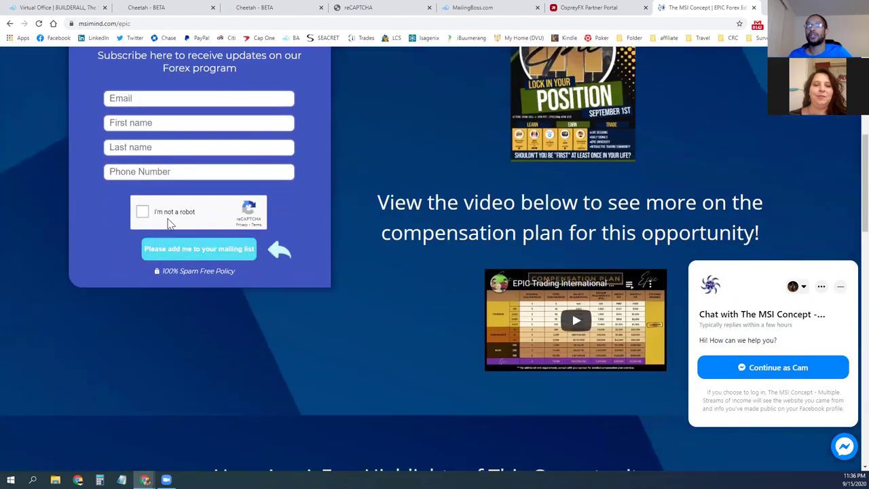
{"action": "scroll", "coordinate": [415, 349], "scroll_direction": "down", "scroll_amount": 7}
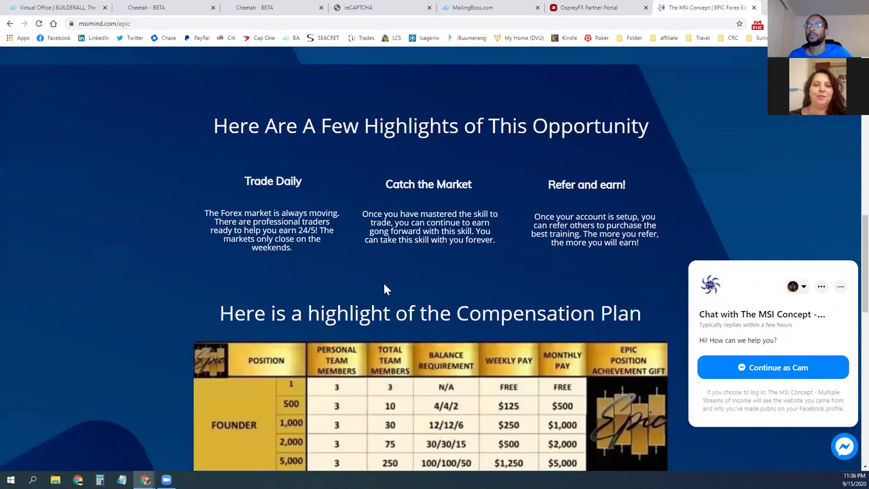
{"action": "scroll", "coordinate": [333, 312], "scroll_direction": "down", "scroll_amount": 4}
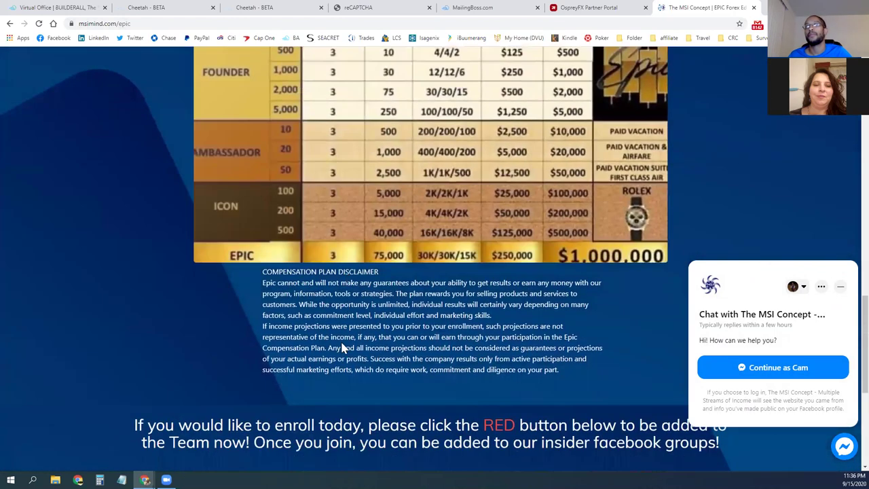
{"action": "scroll", "coordinate": [354, 339], "scroll_direction": "up", "scroll_amount": 1}
{"action": "scroll", "coordinate": [272, 333], "scroll_direction": "down", "scroll_amount": 2}
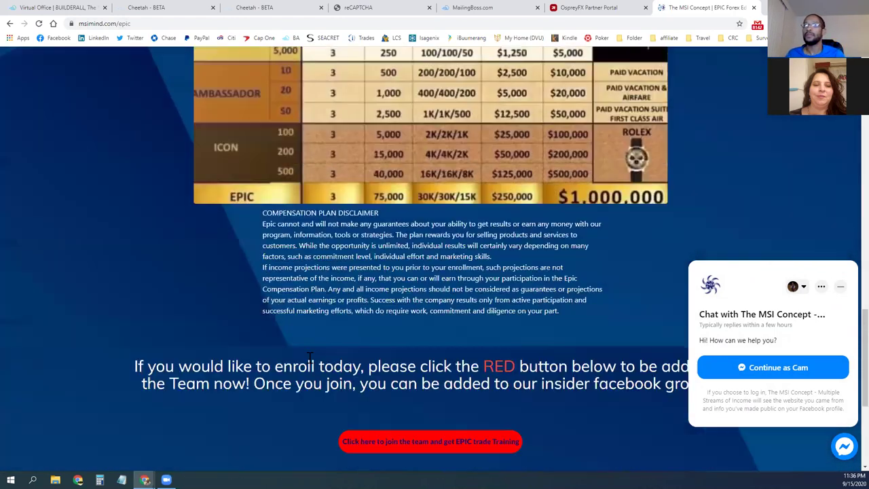
{"action": "scroll", "coordinate": [238, 330], "scroll_direction": "down", "scroll_amount": 3}
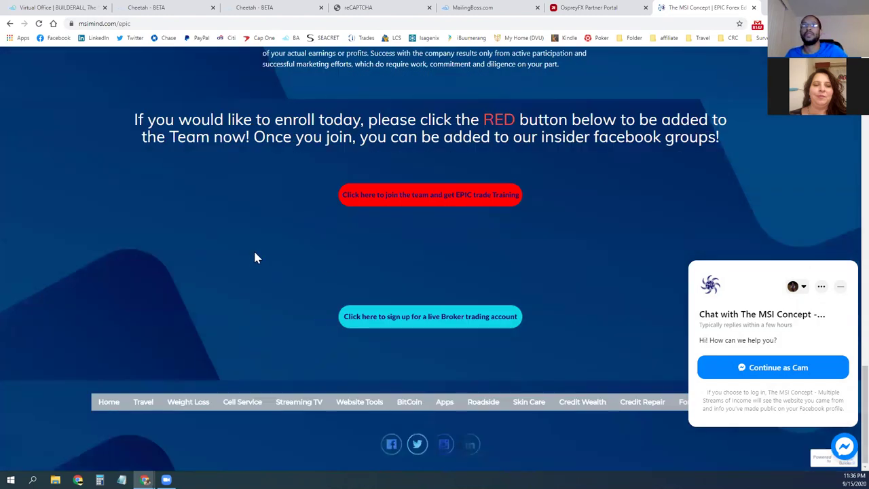
{"action": "scroll", "coordinate": [256, 257], "scroll_direction": "up", "scroll_amount": 3}
{"action": "scroll", "coordinate": [255, 257], "scroll_direction": "up", "scroll_amount": 15}
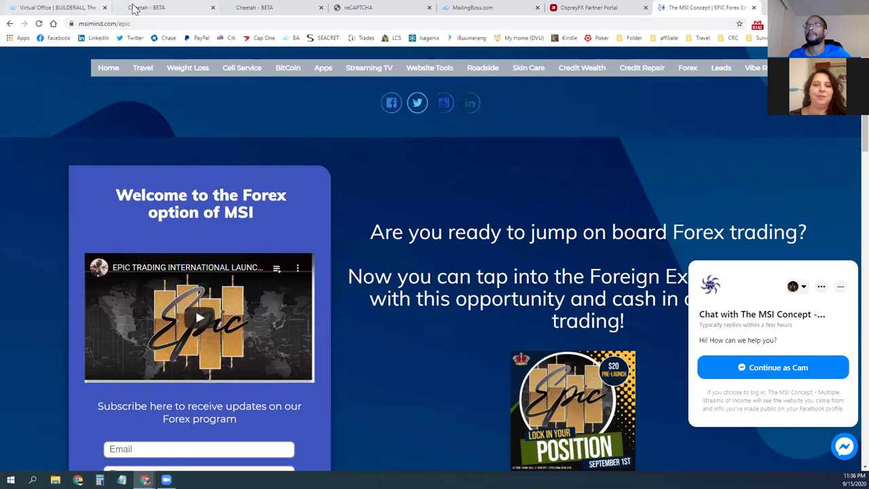
Close the Google reCAPTCHA site registration page without submitting it.
{"action": "left_click", "coordinate": [163, 10]}
{"action": "left_click", "coordinate": [95, 8]}
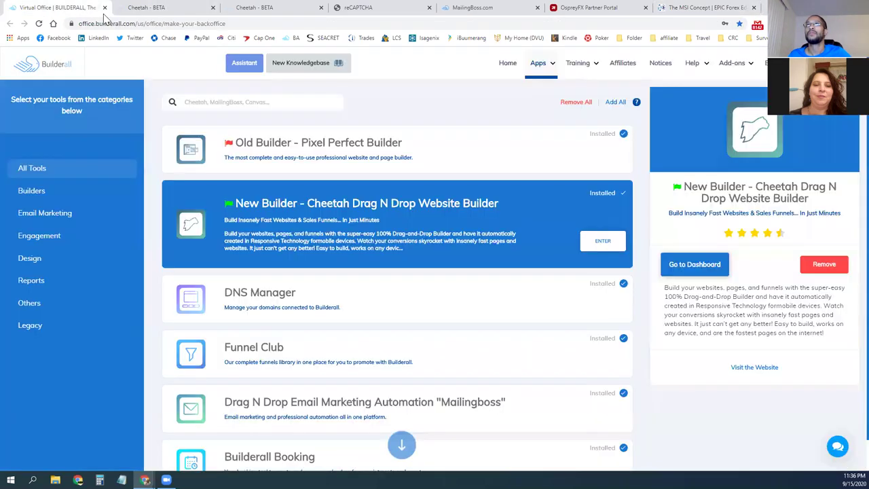
{"action": "left_click", "coordinate": [283, 9]}
{"action": "left_click", "coordinate": [361, 9]}
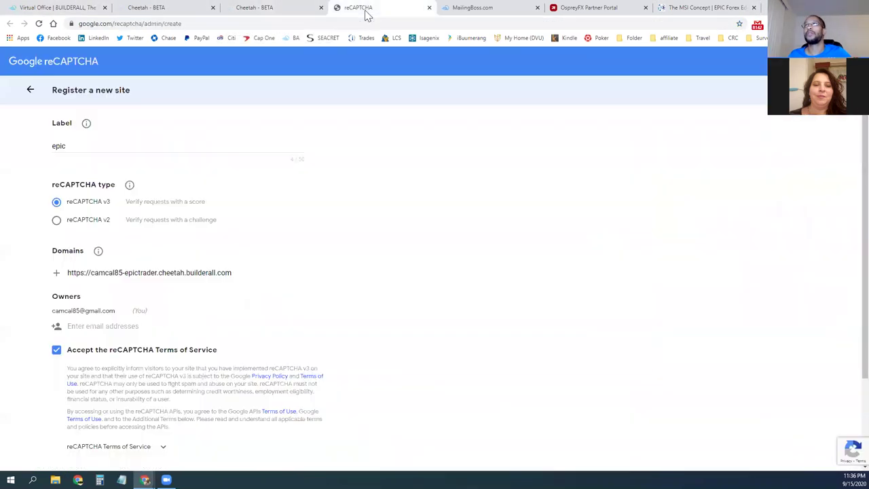
{"action": "left_click", "coordinate": [429, 8]}
Return to MailingBoss and look through the subscriber lists, including the Forex list.
{"action": "left_click", "coordinate": [254, 8]}
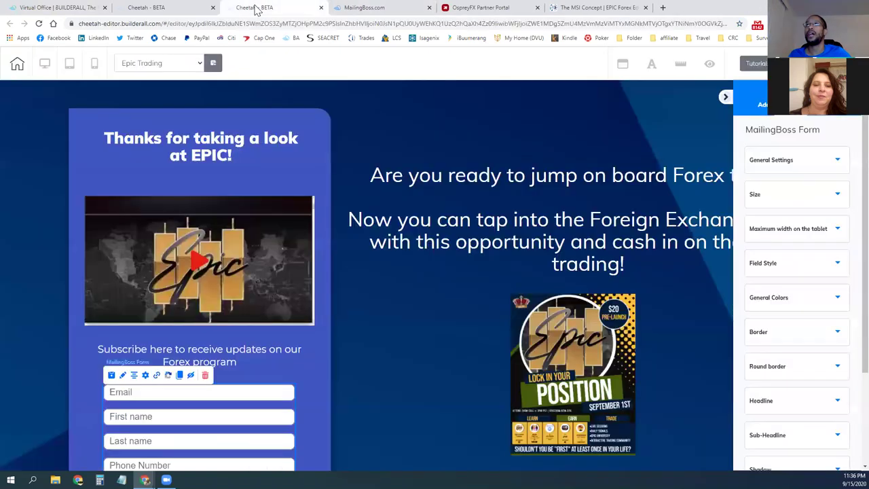
{"action": "left_click", "coordinate": [182, 10]}
{"action": "left_click", "coordinate": [272, 7]}
{"action": "left_click", "coordinate": [370, 8]}
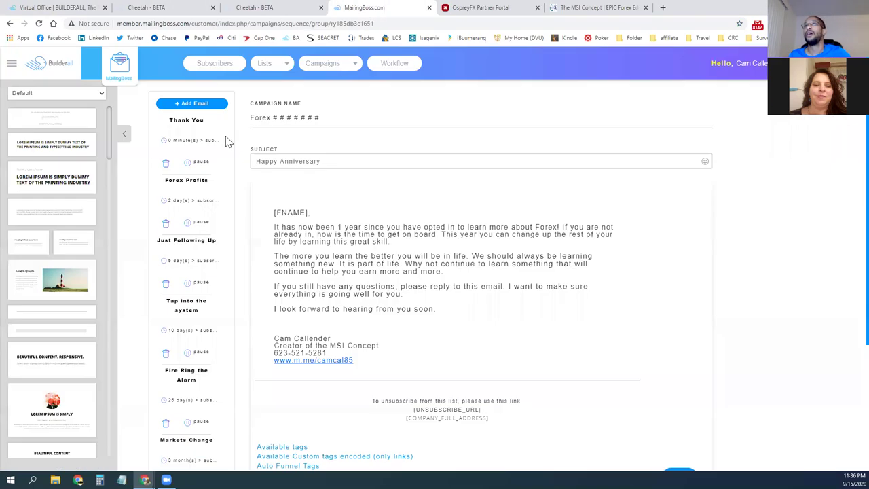
{"action": "left_click", "coordinate": [286, 64]}
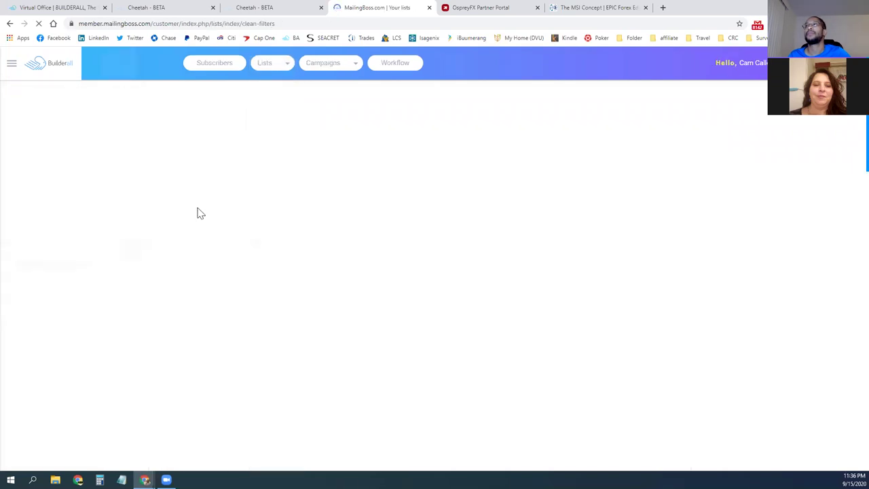
{"action": "scroll", "coordinate": [181, 213], "scroll_direction": "down", "scroll_amount": 5}
{"action": "scroll", "coordinate": [107, 214], "scroll_direction": "down", "scroll_amount": 4}
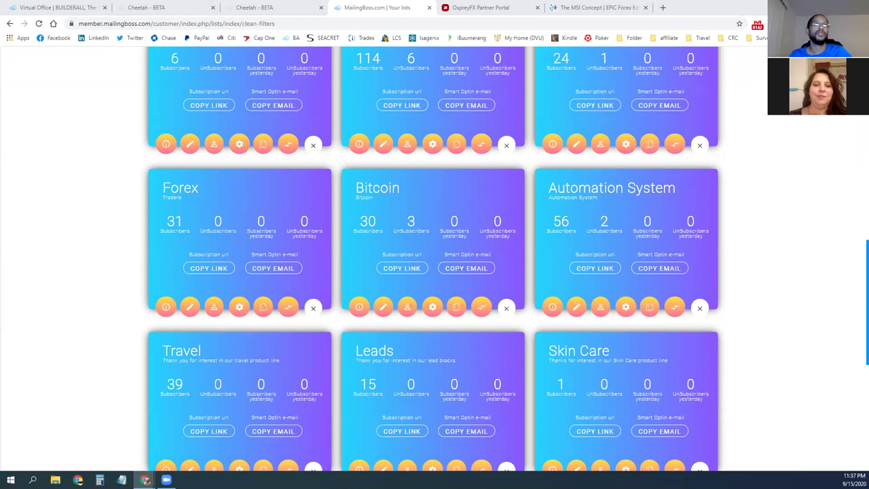
{"action": "scroll", "coordinate": [163, 251], "scroll_direction": "up", "scroll_amount": 10}
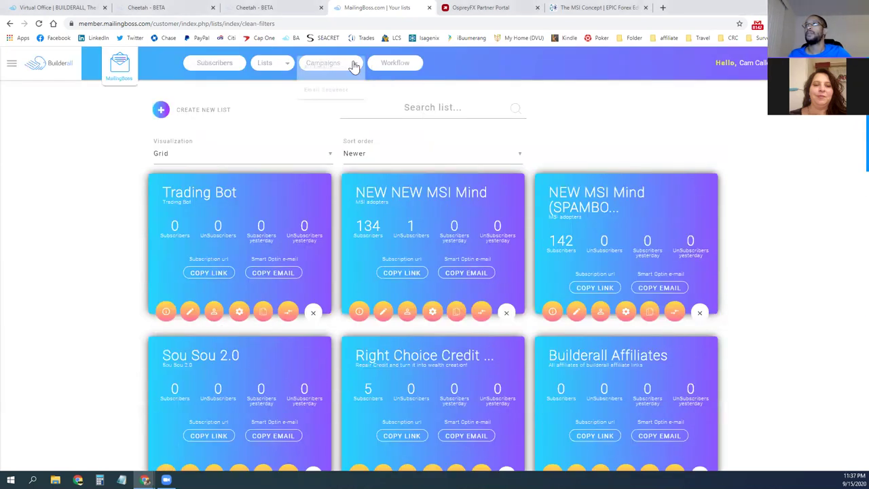
Start a new MailingBoss campaign and name it EPIC Promotion.
{"action": "left_click", "coordinate": [322, 65]}
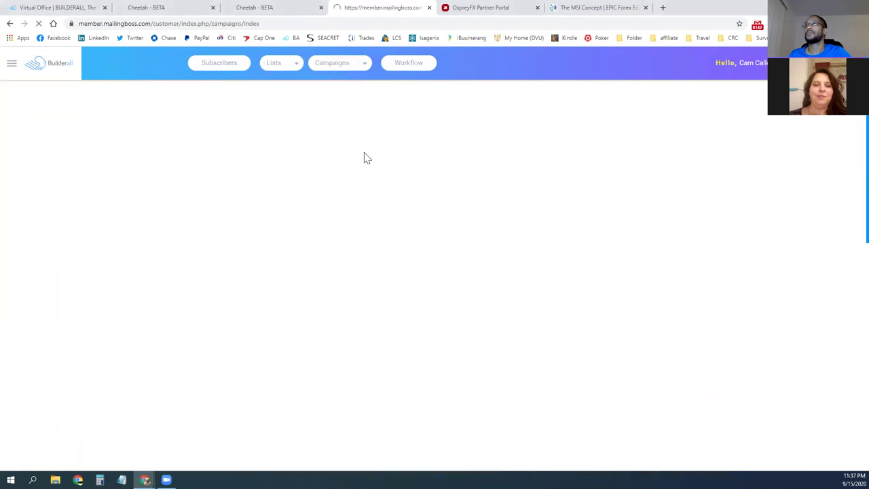
{"action": "left_click", "coordinate": [663, 129]}
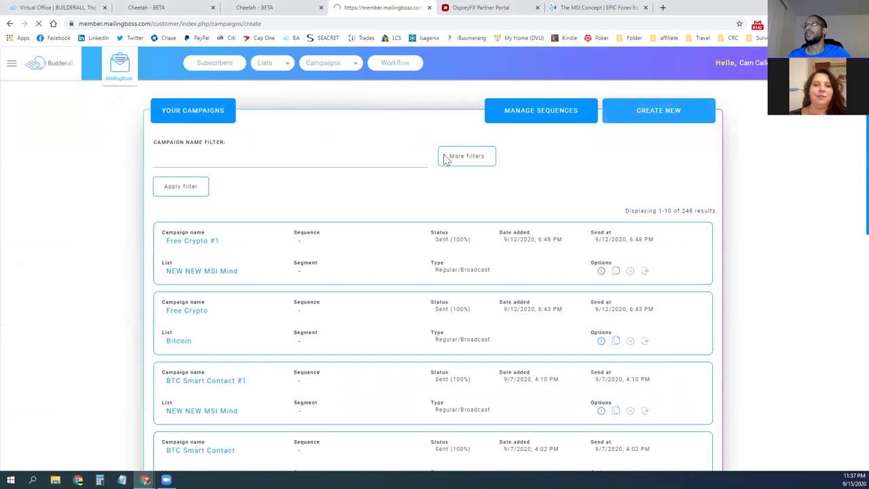
{"action": "left_click", "coordinate": [252, 201]}
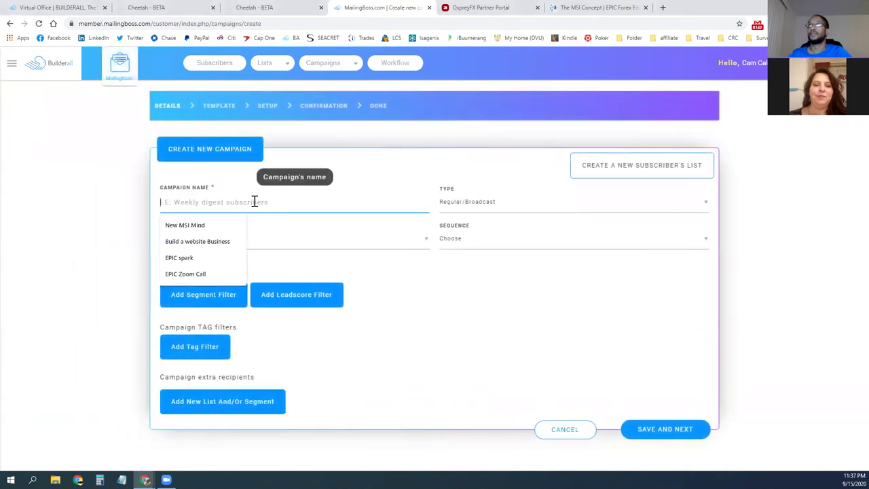
{"action": "type", "text": "EPIC Promotion"}
{"action": "key", "text": "Tab"}
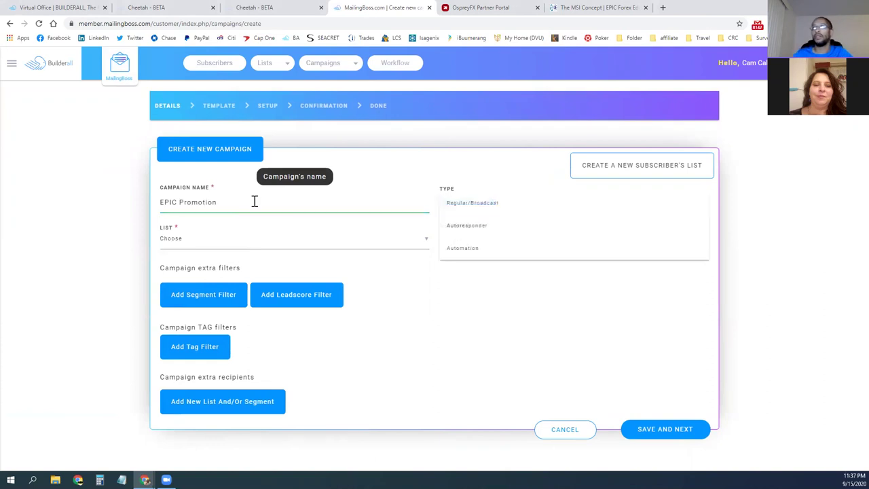
Assign the Forex subscriber list to the campaign, then save the details and continue to the template.
{"action": "left_click", "coordinate": [163, 242]}
{"action": "scroll", "coordinate": [241, 329], "scroll_direction": "down", "scroll_amount": 5}
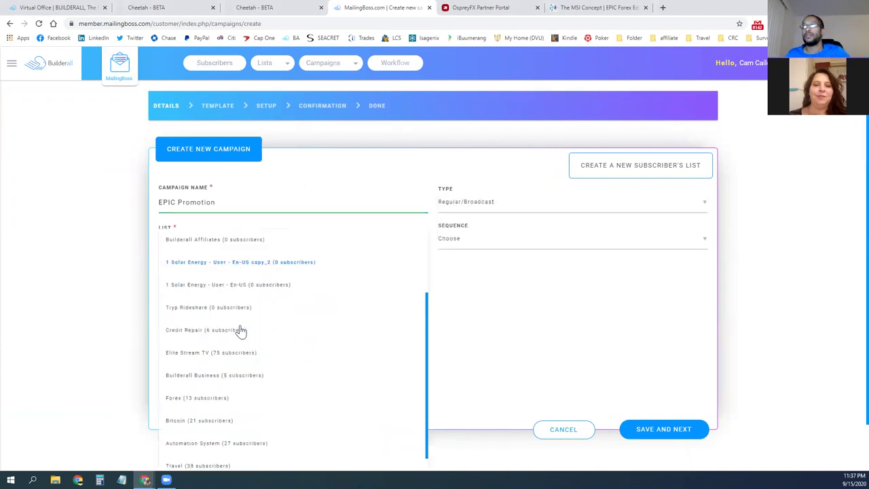
{"action": "scroll", "coordinate": [218, 320], "scroll_direction": "down", "scroll_amount": 3}
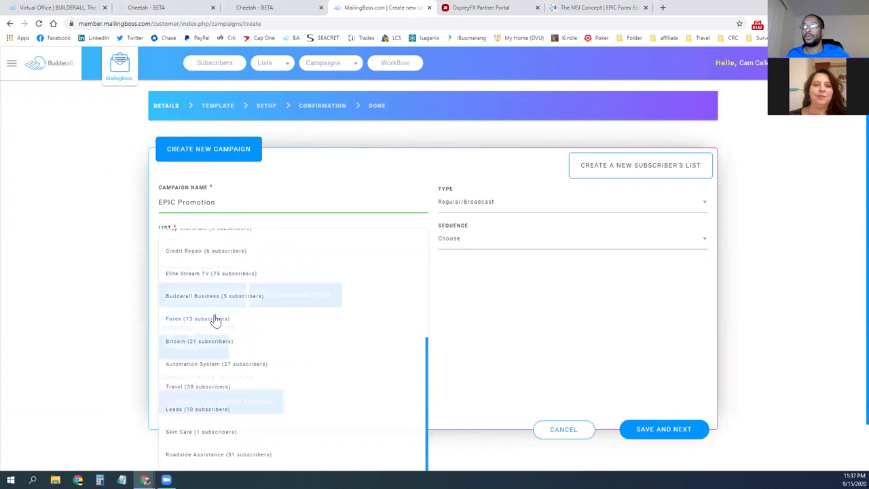
{"action": "left_click", "coordinate": [215, 319]}
{"action": "left_click", "coordinate": [626, 429]}
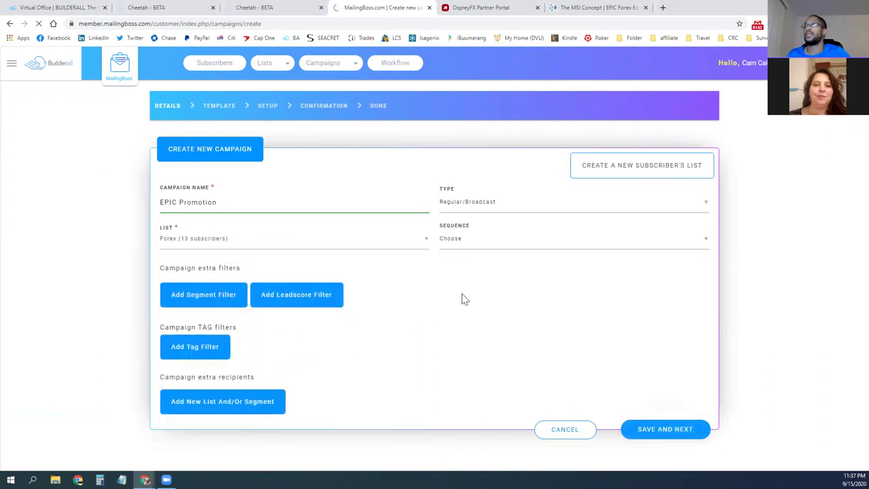
Replace the template's placeholder text with the greeting "Hello [FNAME]," and start a new paragraph below it.
{"action": "left_click", "coordinate": [362, 294]}
{"action": "key", "text": "ctrl+a"}
{"action": "type", "text": "H"}
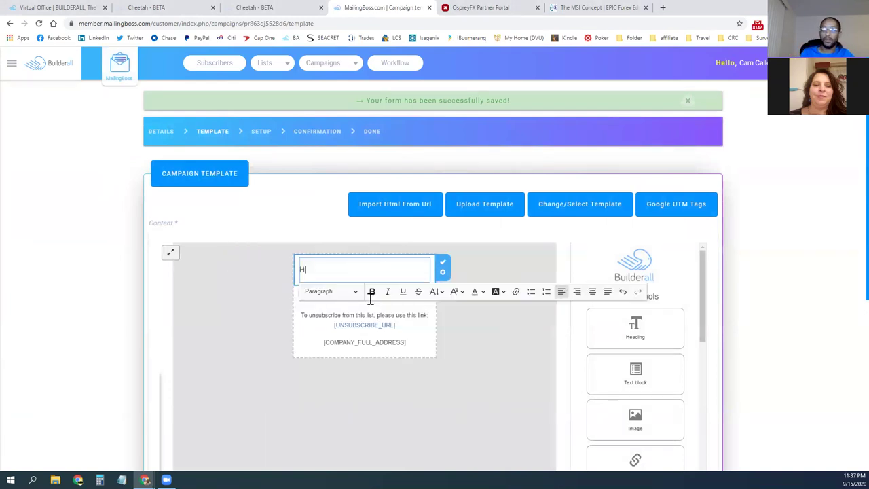
{"action": "type", "text": "ello [FNAME]"}
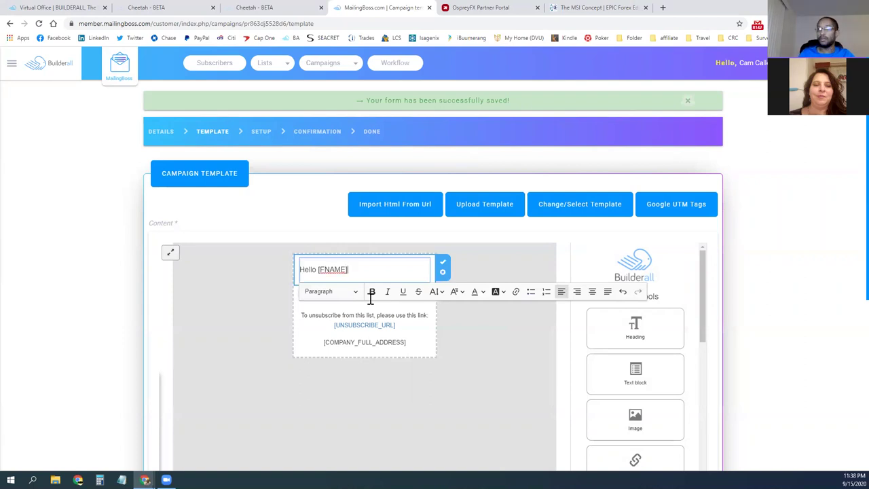
{"action": "type", "text": ","}
{"action": "key", "text": "Return"}
{"action": "key", "text": "Return"}
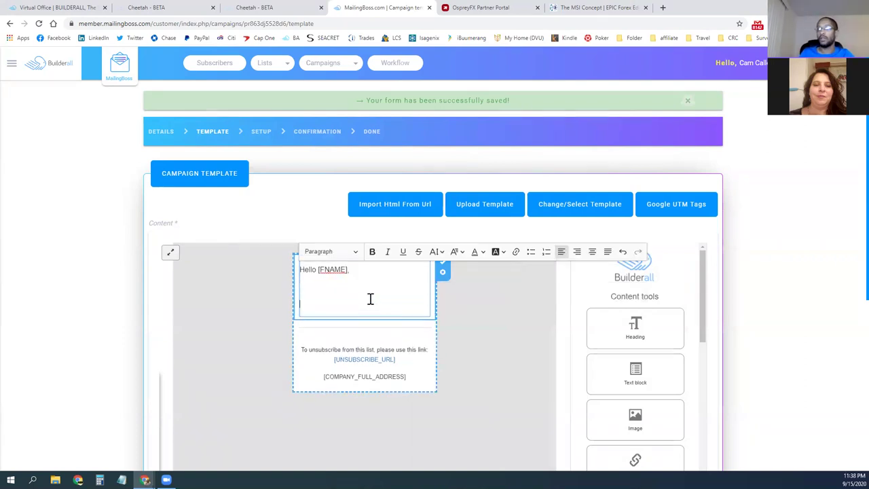
{"action": "key", "text": "BackSpace"}
Write "If you haven't gotten your spot yet, there are only 15 days left for th Epic promotion to access the first course of training for only $20!".
{"action": "type", "text": "T"}
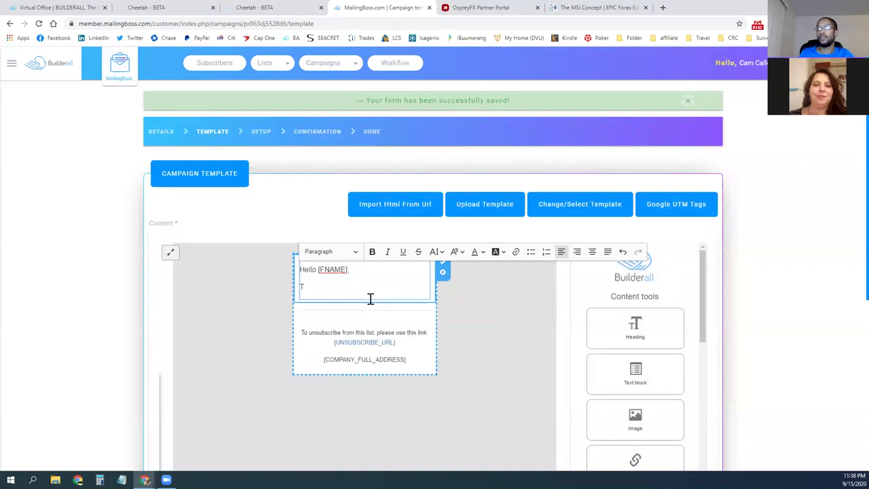
{"action": "type", "text": "f you haven't gotten you"}
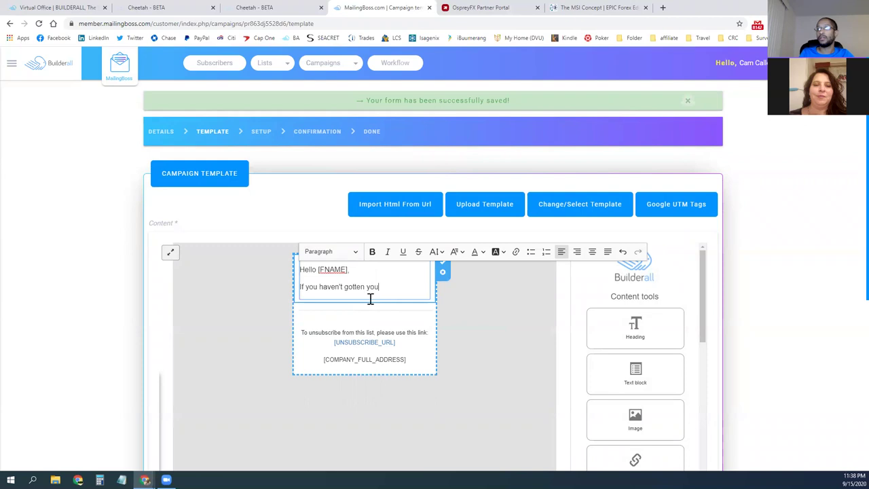
{"action": "type", "text": "r spot yet, the"}
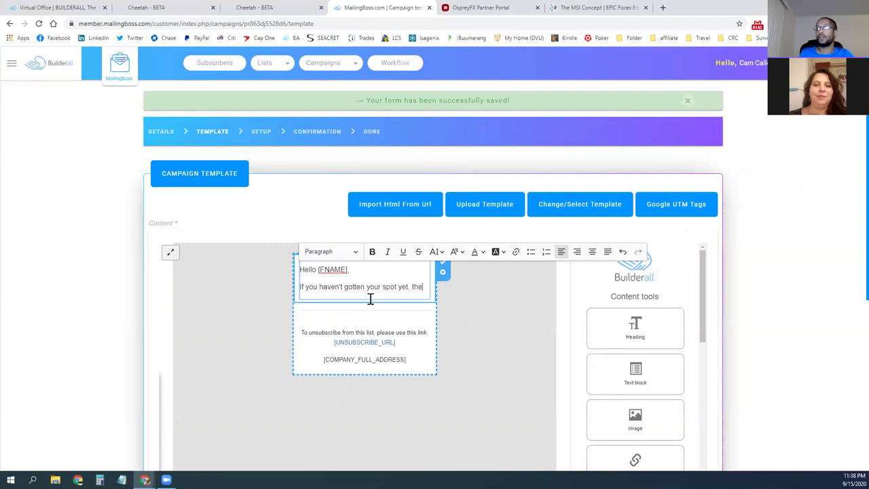
{"action": "type", "text": "re are only 15 days left for thepic promotion to"}
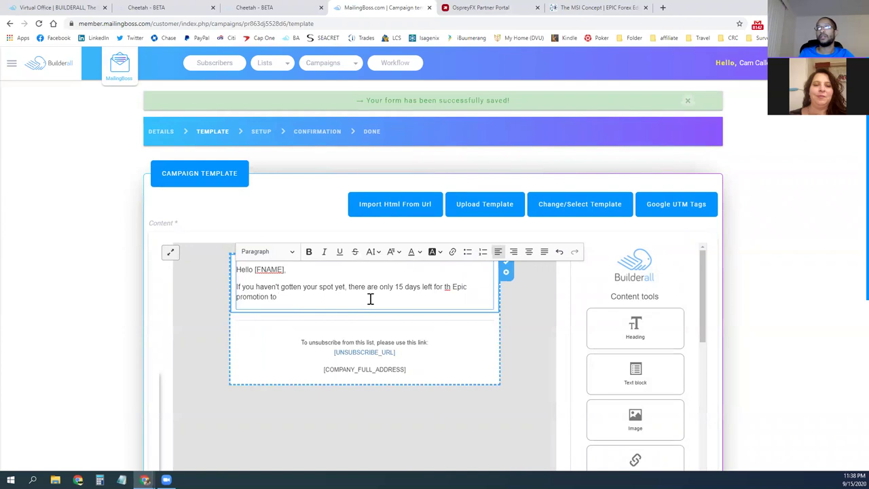
{"action": "type", "text": " access"}
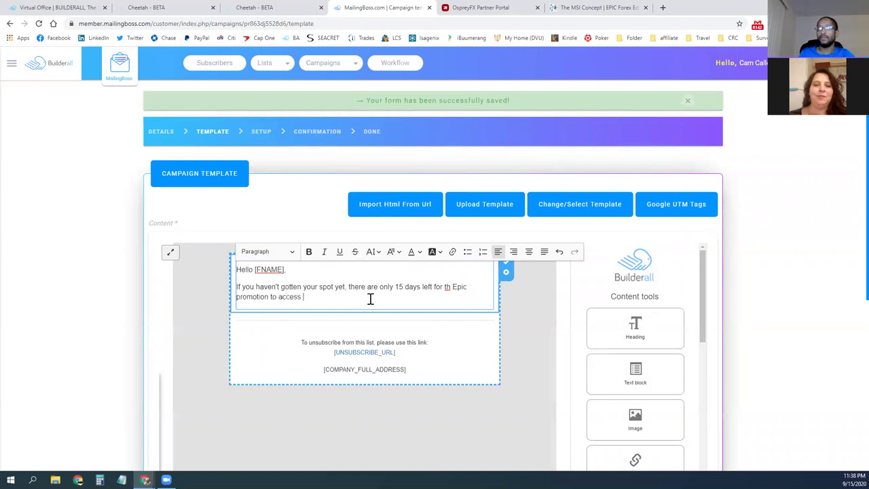
{"action": "type", "text": " the first "}
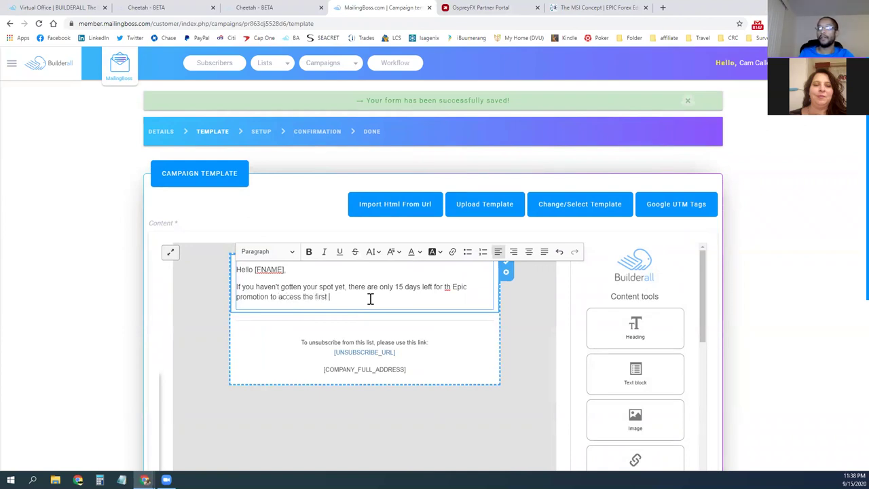
{"action": "type", "text": "fr"}
{"action": "type", "text": "ourse of "}
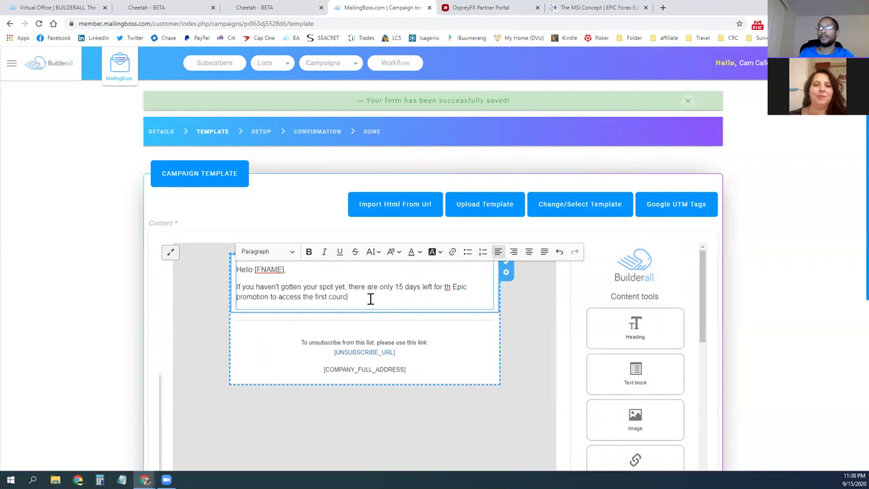
{"action": "type", "text": "training for only $20!"}
Add a new paragraph reading "The price will be $99 come 10/1 to learn this same information!" with an empty line below it.
{"action": "key", "text": "Return"}
{"action": "key", "text": "Return"}
{"action": "key", "text": "BackSpace"}
{"action": "type", "text": "The price wi"}
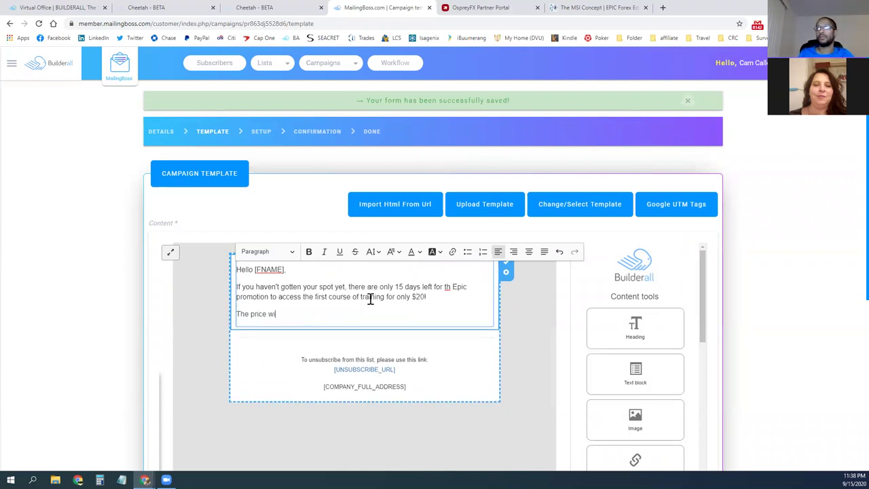
{"action": "type", "text": "ll be $99 come 10"}
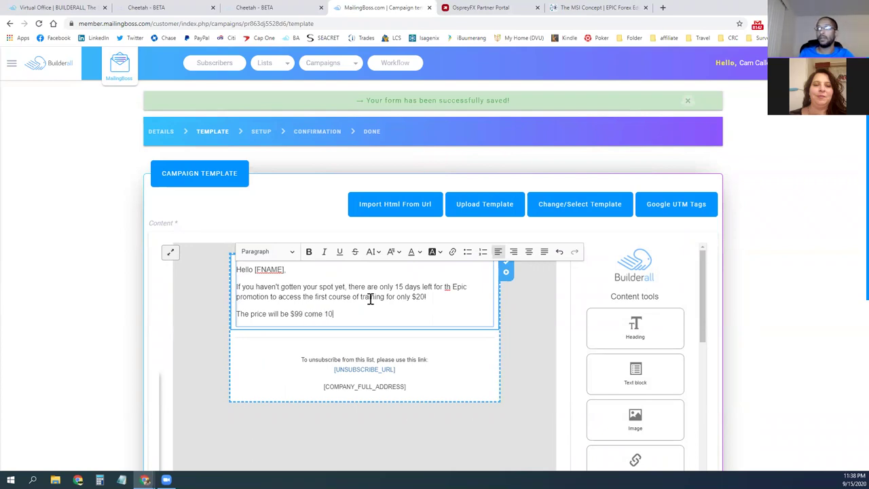
{"action": "type", "text": "/1 to"}
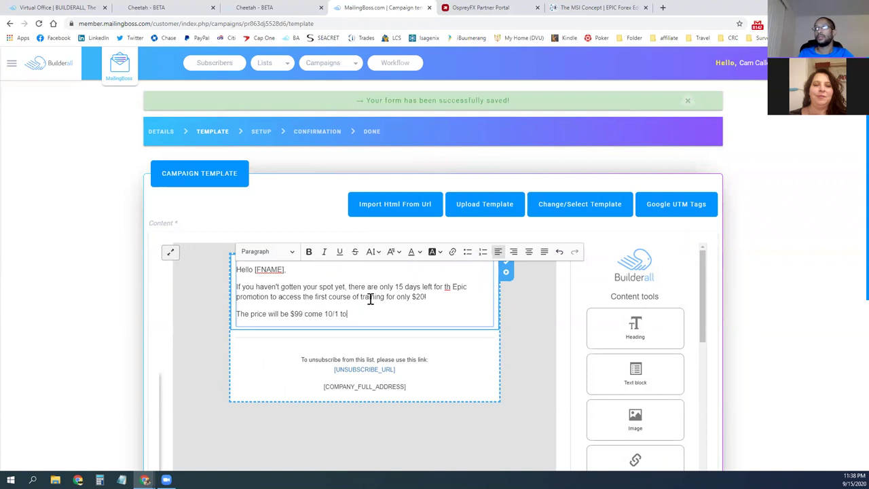
{"action": "type", "text": " take"}
{"action": "key", "text": "BackSpace"}
{"action": "key", "text": "BackSpace"}
{"action": "key", "text": "BackSpace"}
{"action": "key", "text": "BackSpace"}
{"action": "key", "text": "BackSpace"}
{"action": "type", "text": "learn"}
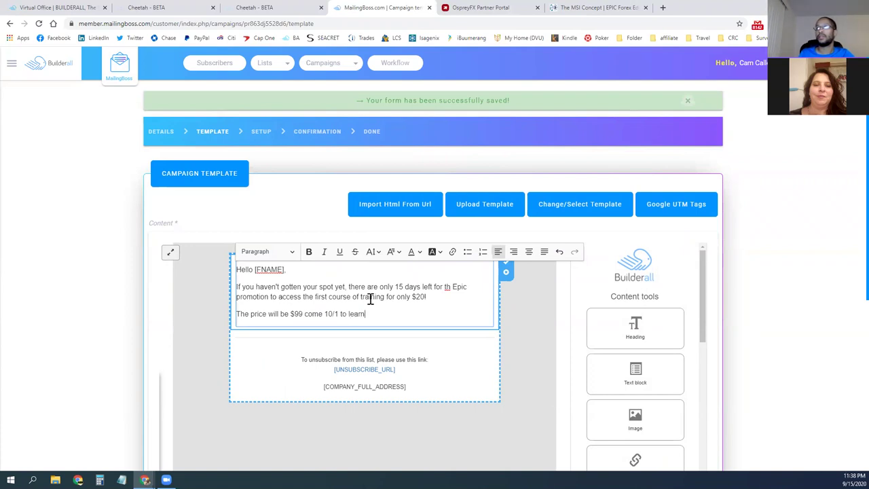
{"action": "type", "text": " this same informa"}
{"action": "type", "text": "toin"}
{"action": "key", "text": "BackSpace"}
{"action": "key", "text": "BackSpace"}
{"action": "key", "text": "BackSpace"}
{"action": "type", "text": "ion!"}
{"action": "key", "text": "Return"}
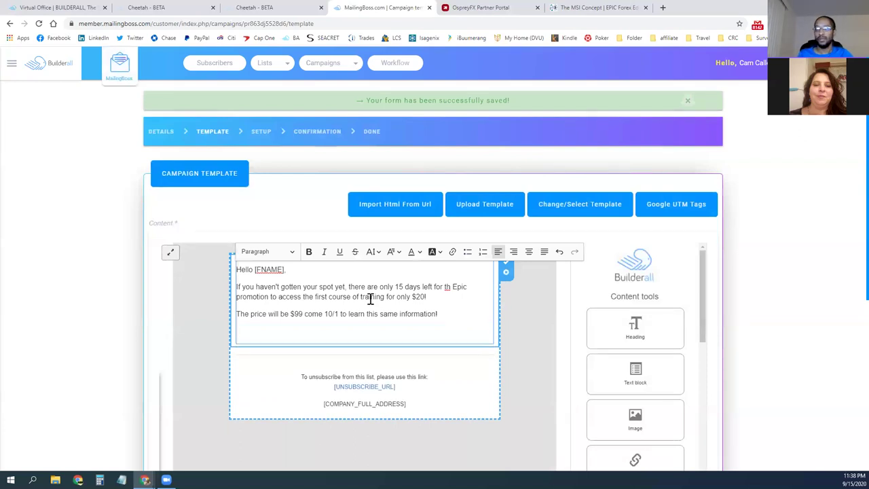
Insert "per month" after $99 in the price sentence and return to the empty line below.
{"action": "left_click", "coordinate": [303, 313]}
{"action": "type", "text": "per month"}
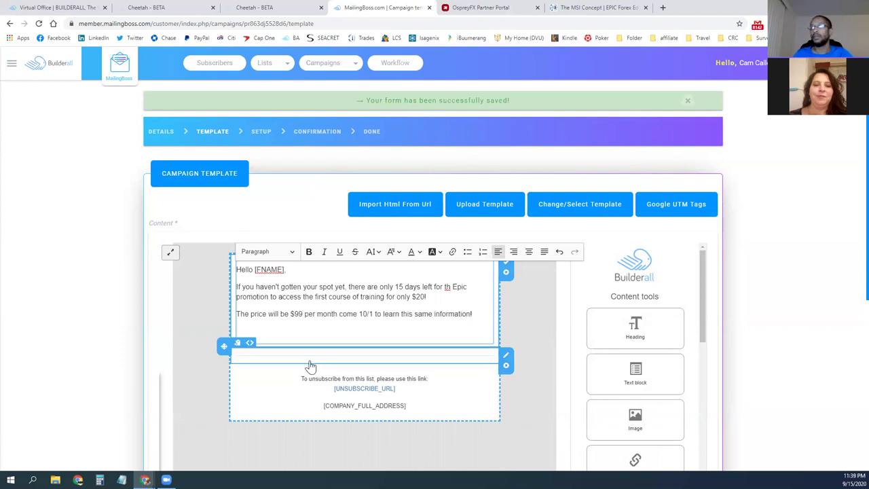
{"action": "left_click", "coordinate": [311, 331]}
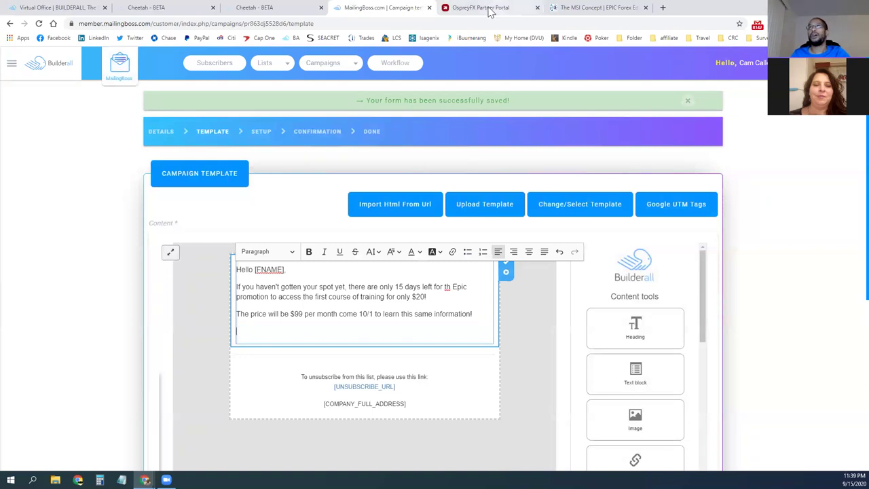
Look through the msimind.com/epic page to the compensation plan highlight, and go back to the campaign template.
{"action": "left_click", "coordinate": [564, 8]}
{"action": "scroll", "coordinate": [540, 192], "scroll_direction": "down", "scroll_amount": 8}
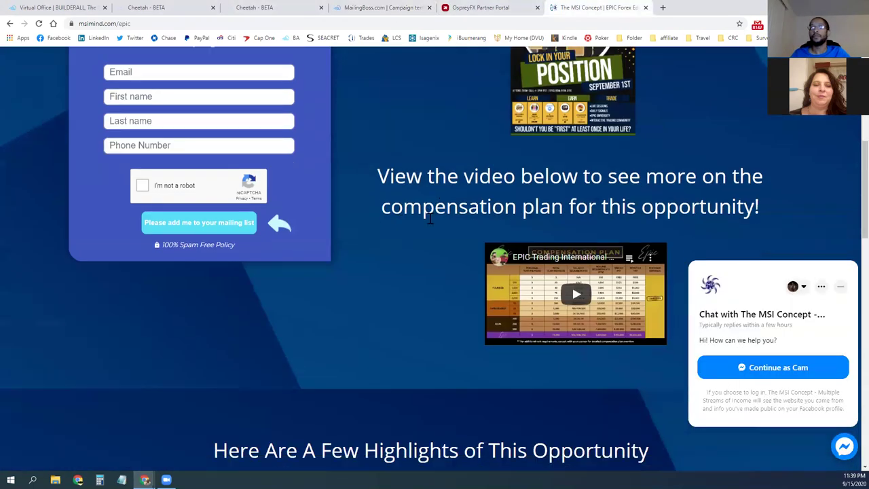
{"action": "scroll", "coordinate": [539, 193], "scroll_direction": "down", "scroll_amount": 6}
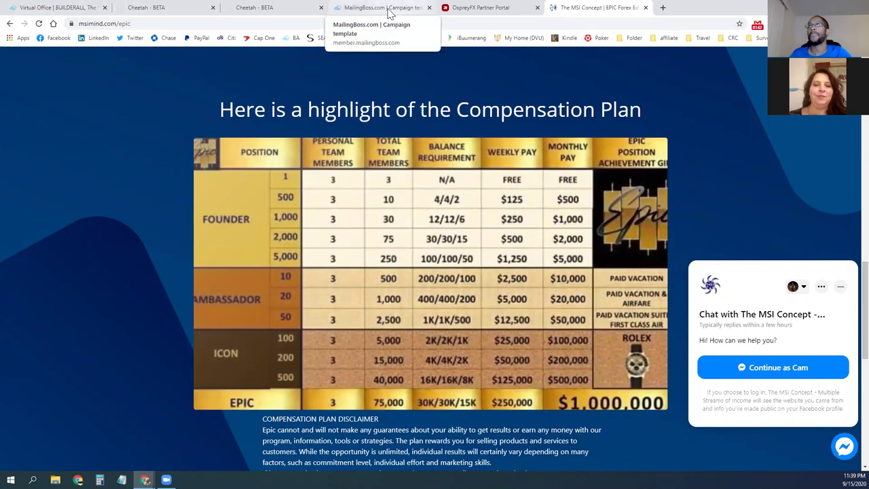
{"action": "left_click", "coordinate": [84, 10]}
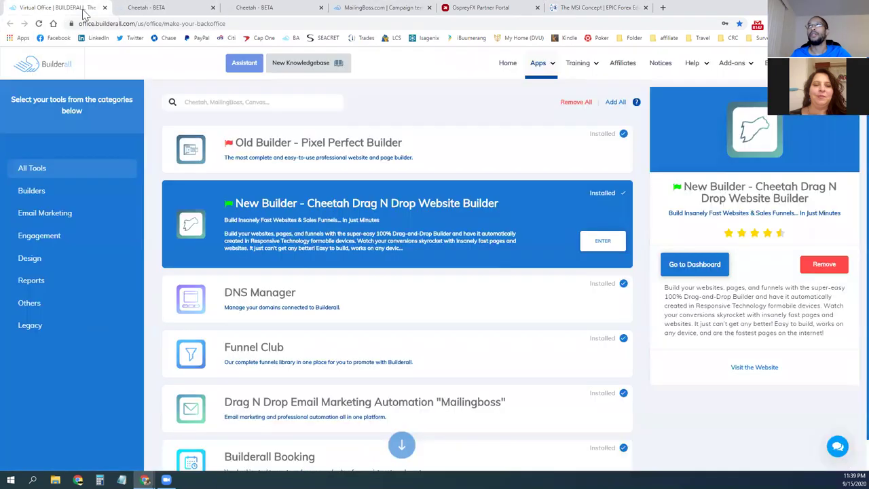
{"action": "left_click", "coordinate": [180, 11]}
{"action": "left_click", "coordinate": [266, 11]}
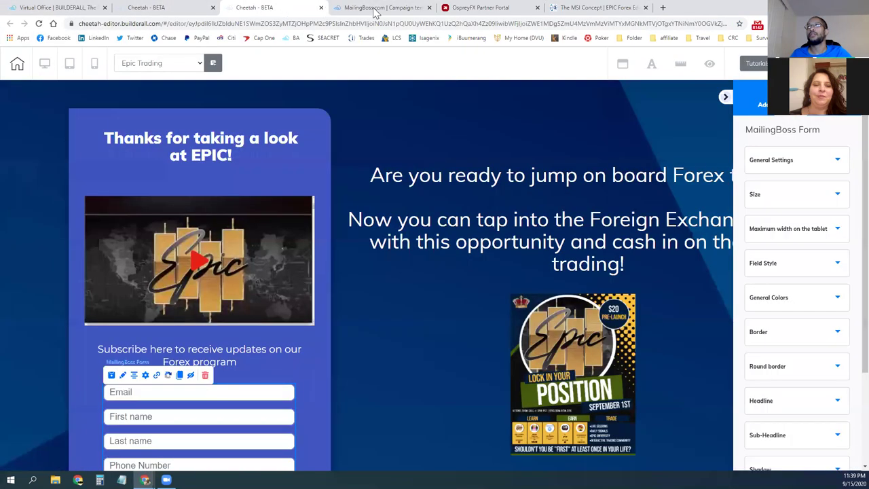
{"action": "left_click", "coordinate": [376, 9]}
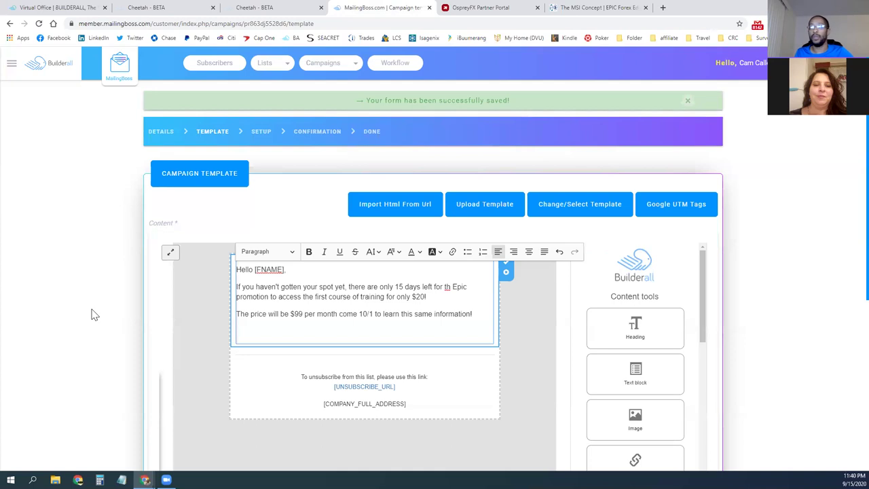
Close the MailingBoss campaign template and return to the compensation plan on the msimind.com/epic page.
{"action": "left_click", "coordinate": [602, 8]}
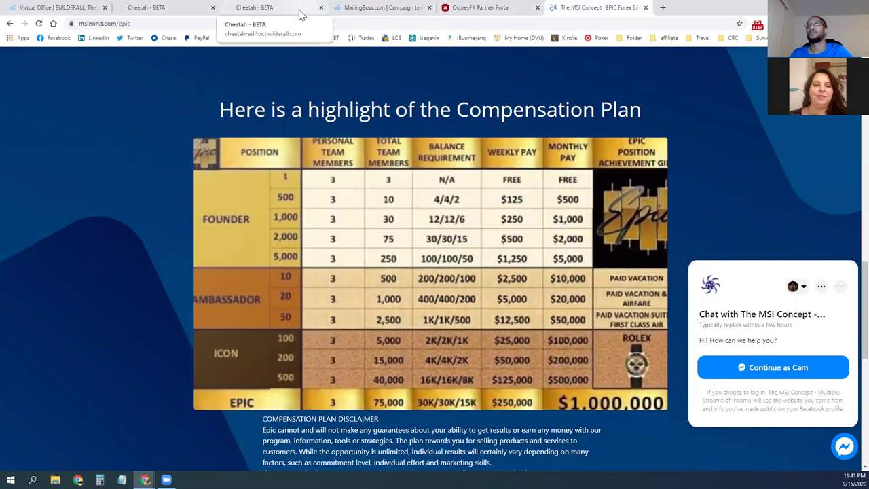
{"action": "left_click", "coordinate": [397, 10]}
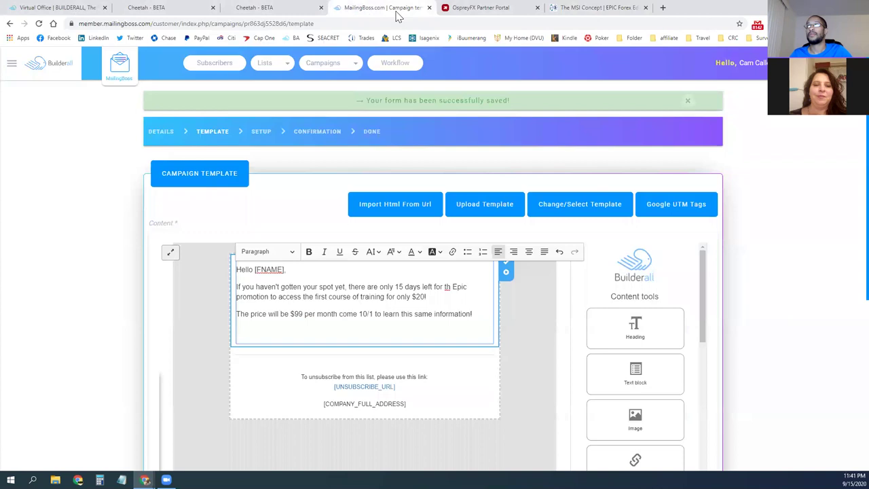
{"action": "middle_click", "coordinate": [398, 11]}
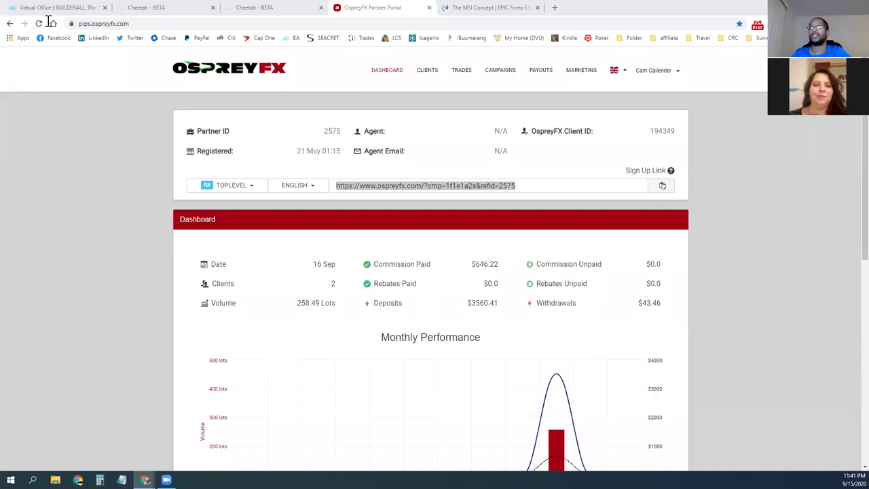
{"action": "left_click", "coordinate": [475, 7]}
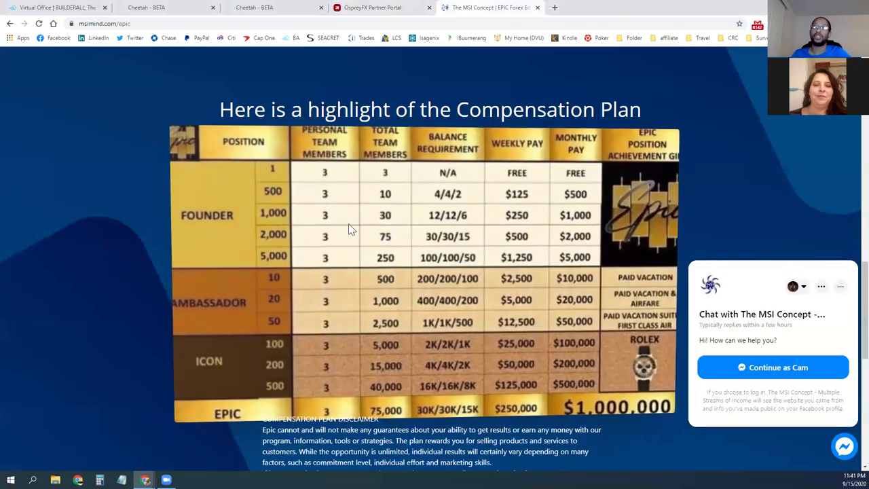